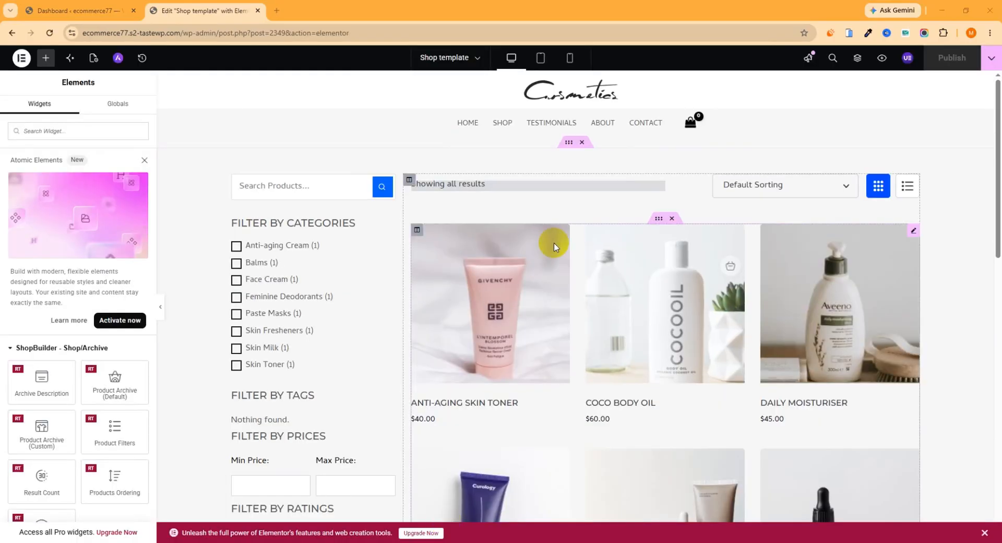
- Remove the Filter By Ratings item from the shop template's Product Filters widget
left_click(375, 186)
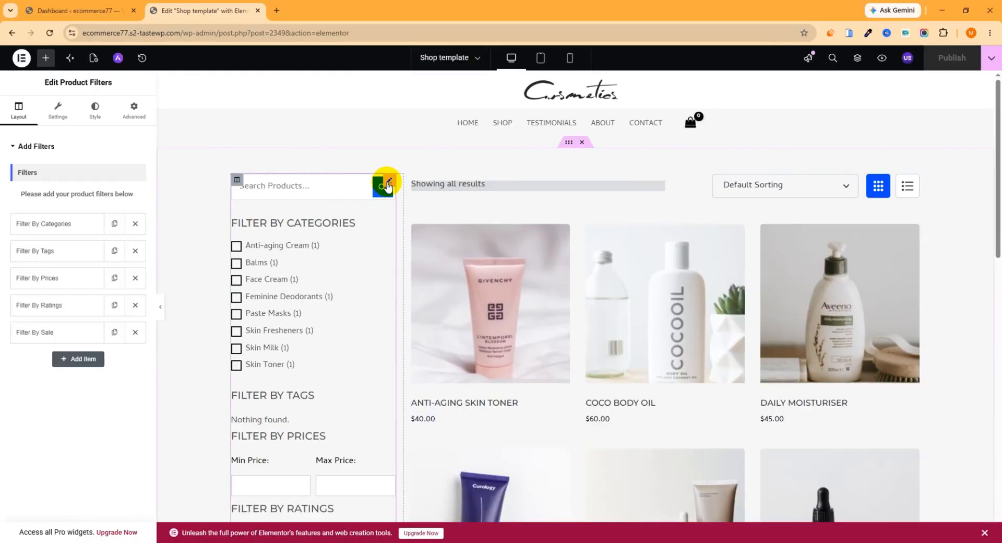
left_click(61, 228)
left_click(61, 228)
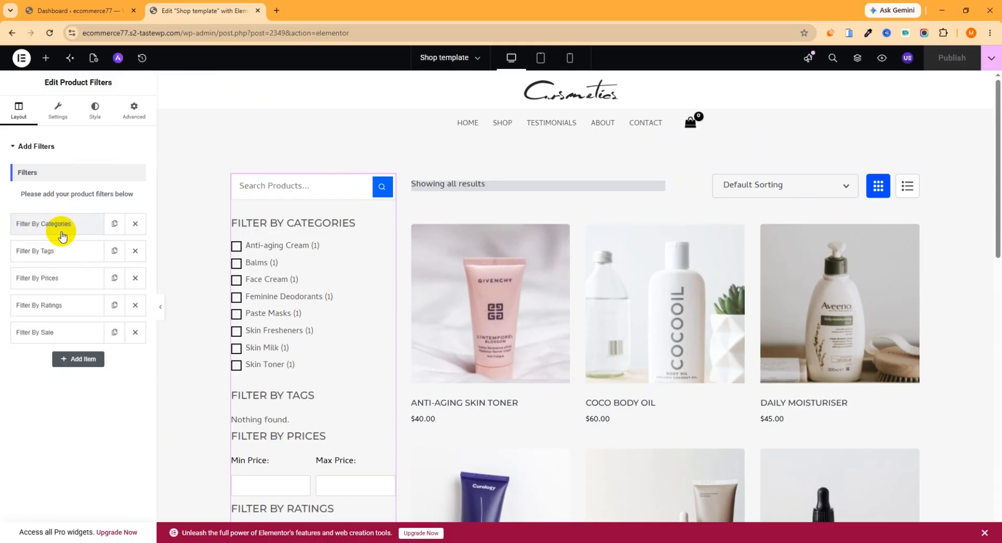
left_click(66, 281)
left_click(66, 281)
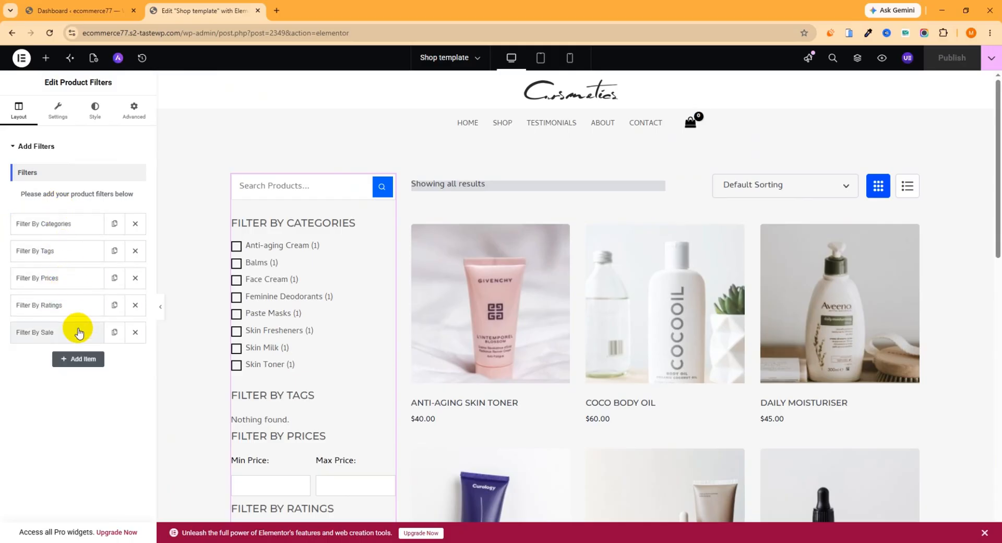
left_click(135, 305)
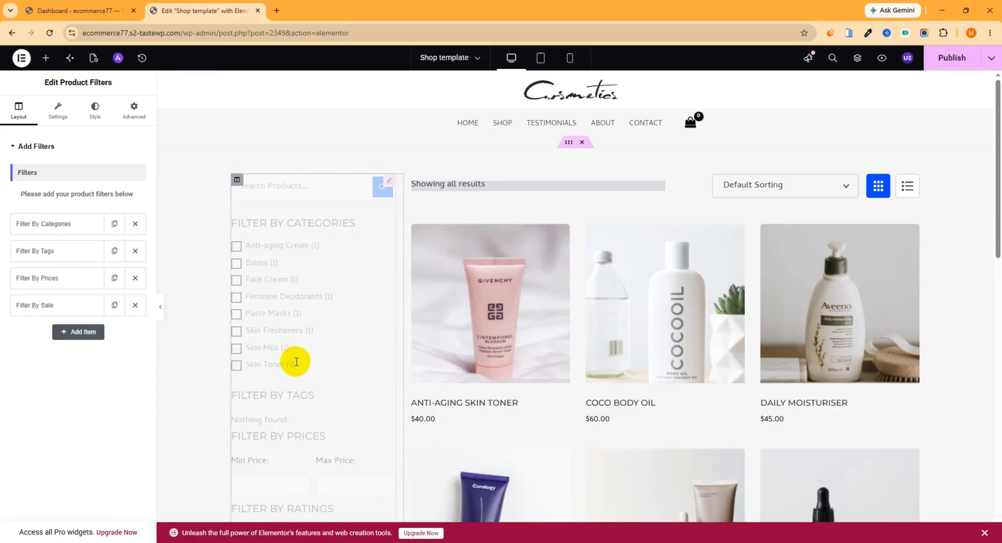
- Look through the Product Filters widget's general settings, style options and advanced layout options
left_click(57, 113)
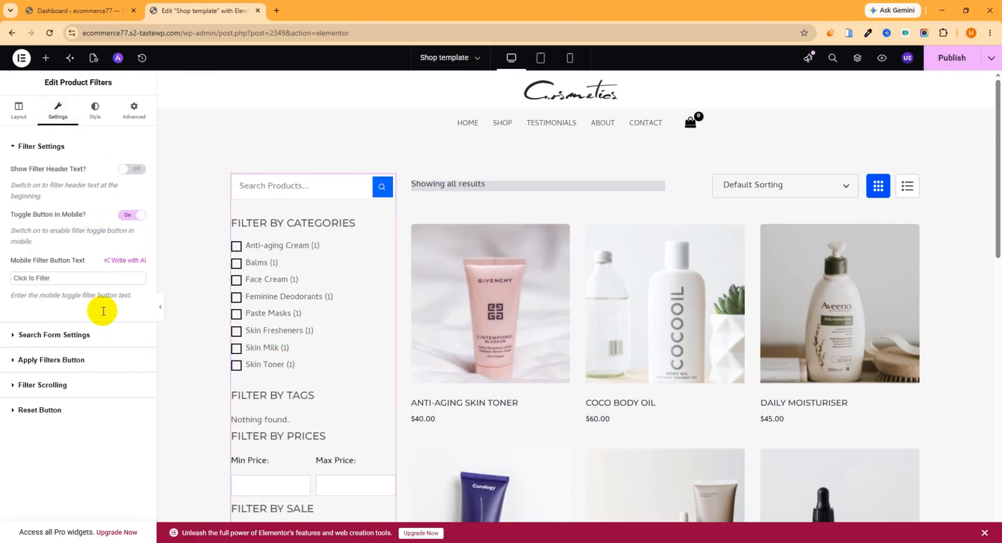
left_click(95, 116)
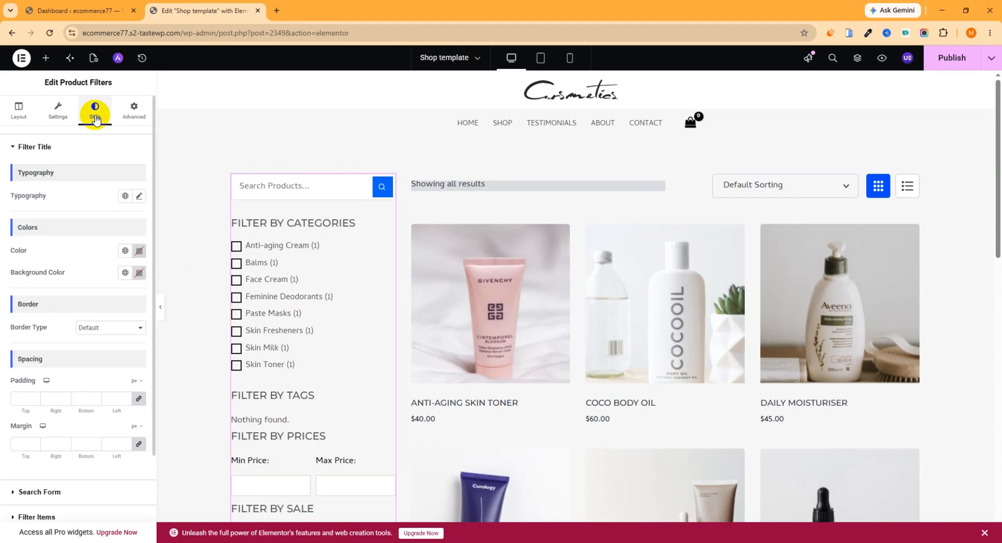
left_click(134, 111)
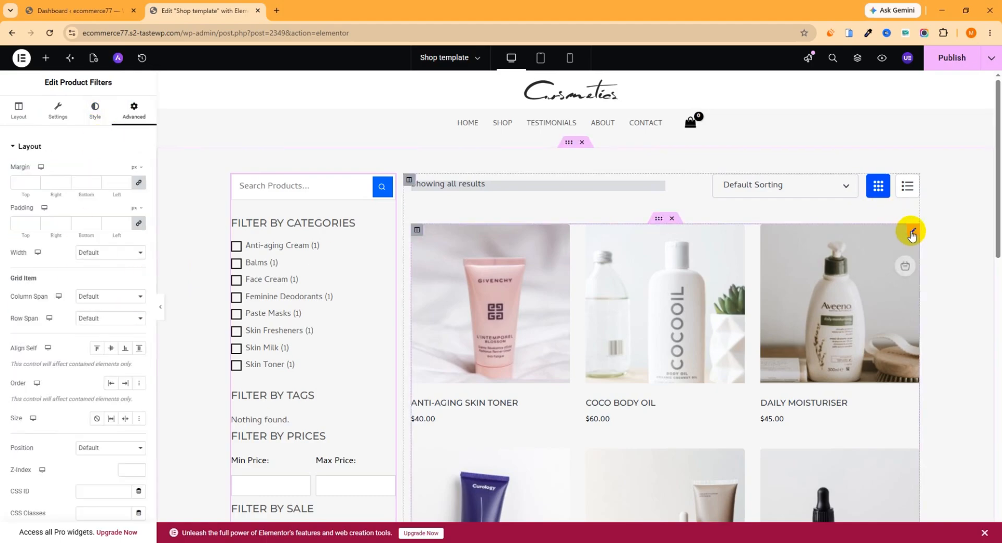
- Review the Product Archive (Custom) widget's visibility settings and set its default view to list
left_click(910, 231)
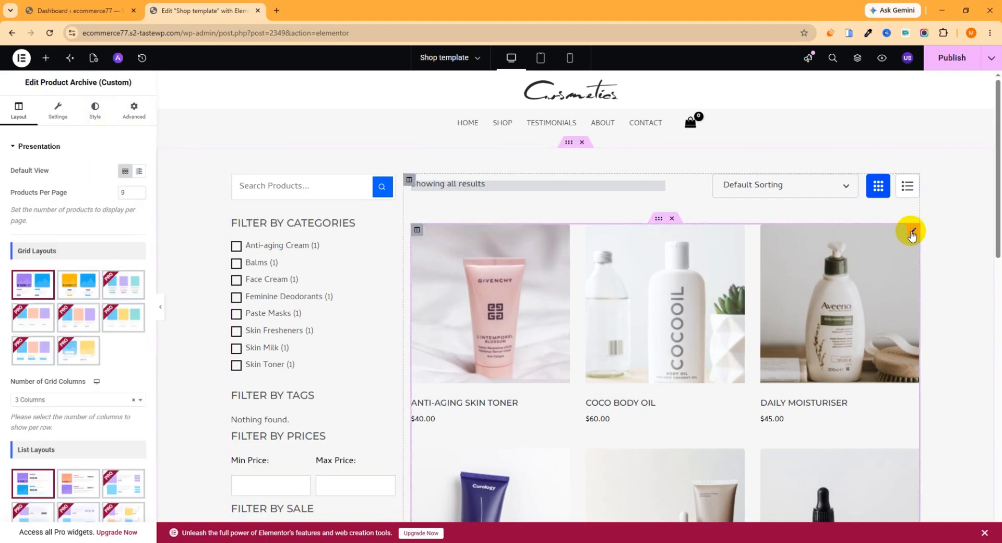
left_click(58, 111)
scroll(79, 279, "down", 5)
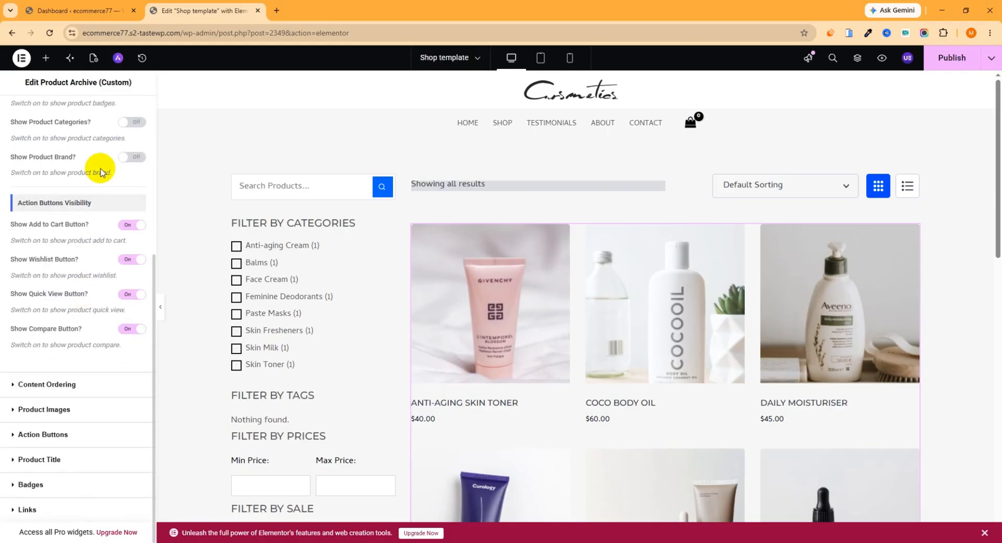
scroll(100, 168, "up", 5)
left_click(19, 109)
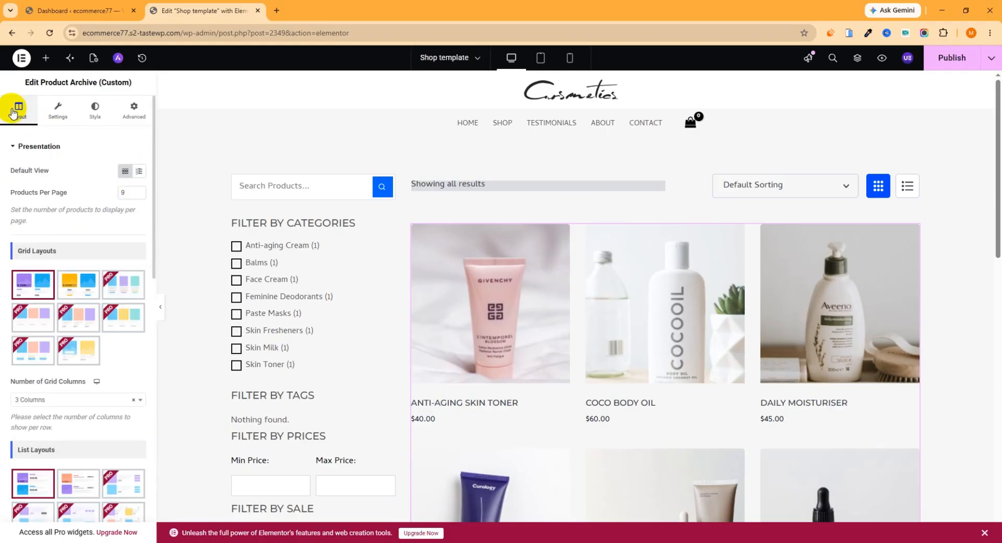
left_click(139, 171)
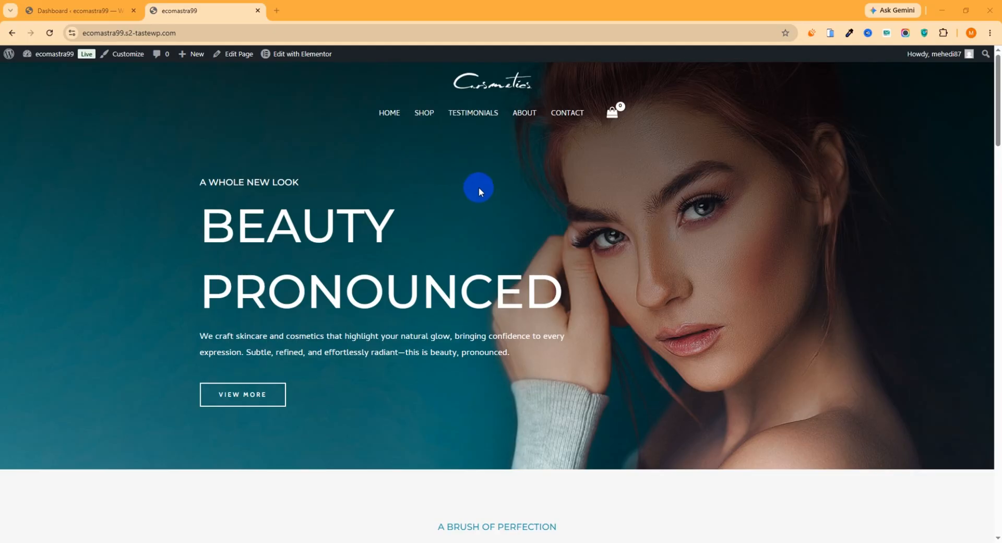
- Open the ecomastra99 site's Shop page and examine its default product grid and sidebar filters
left_click(426, 114)
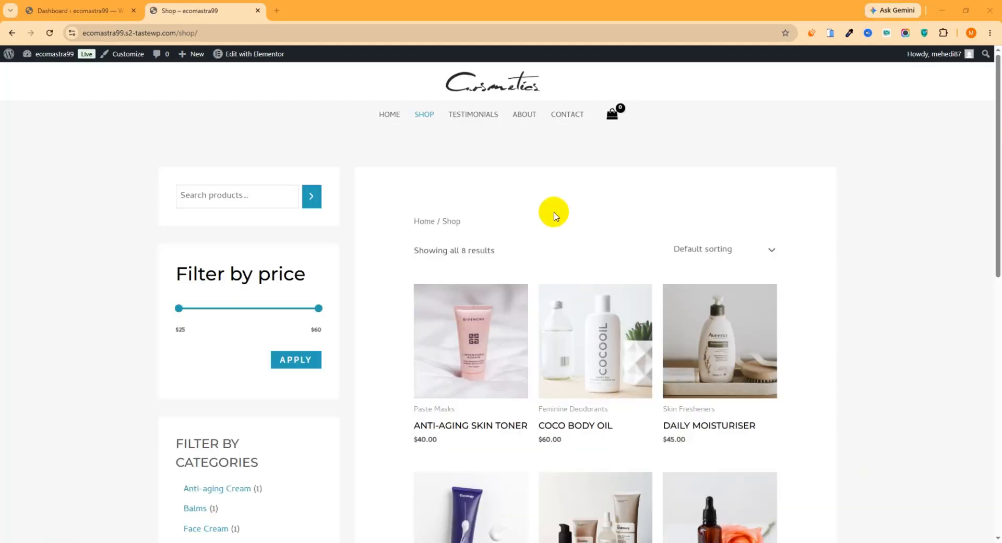
scroll(544, 208, "down", 5)
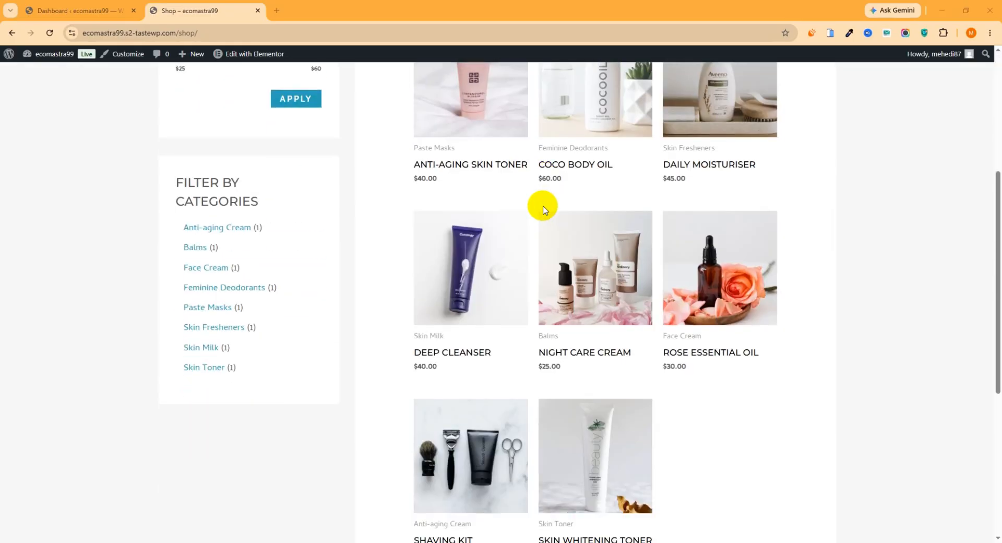
scroll(535, 213, "down", 6)
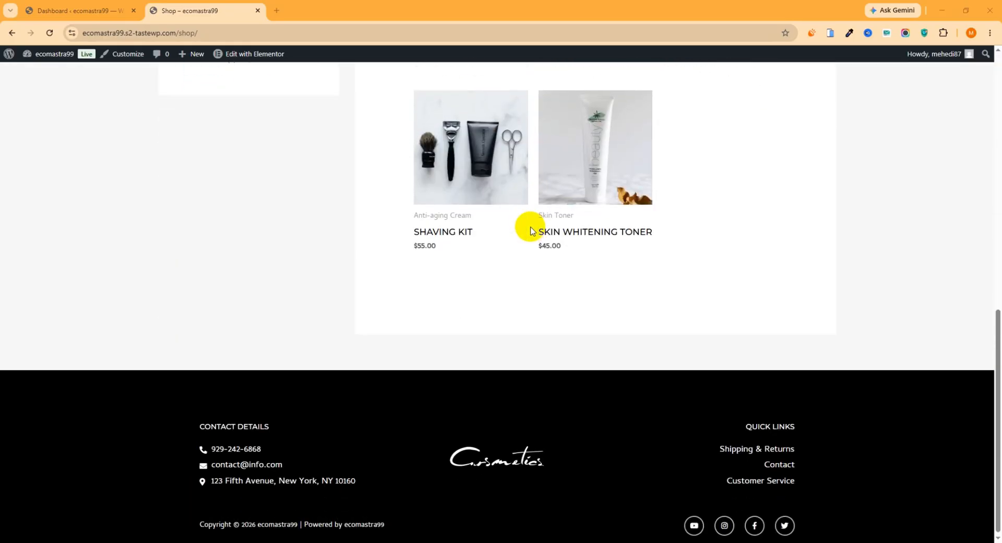
scroll(531, 230, "up", 4)
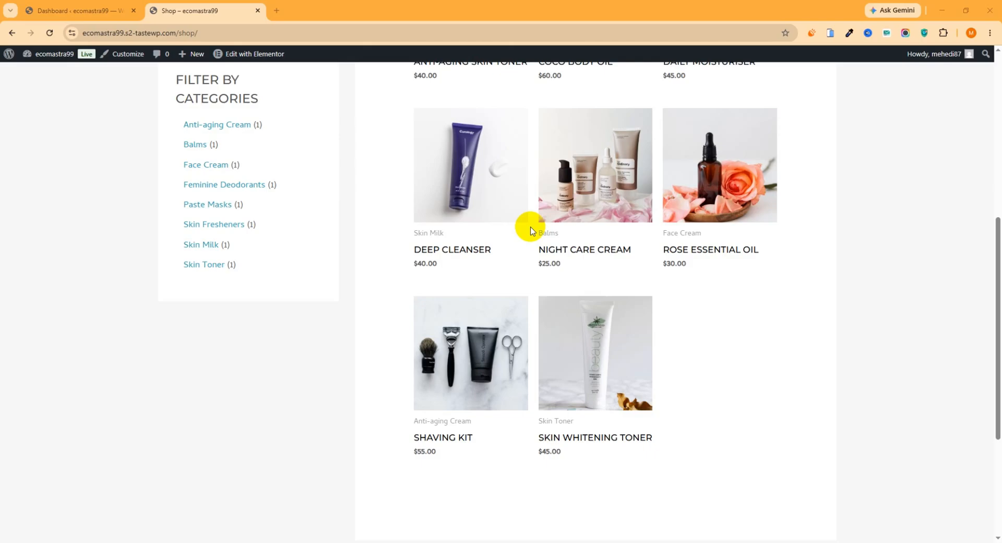
scroll(531, 231, "up", 6)
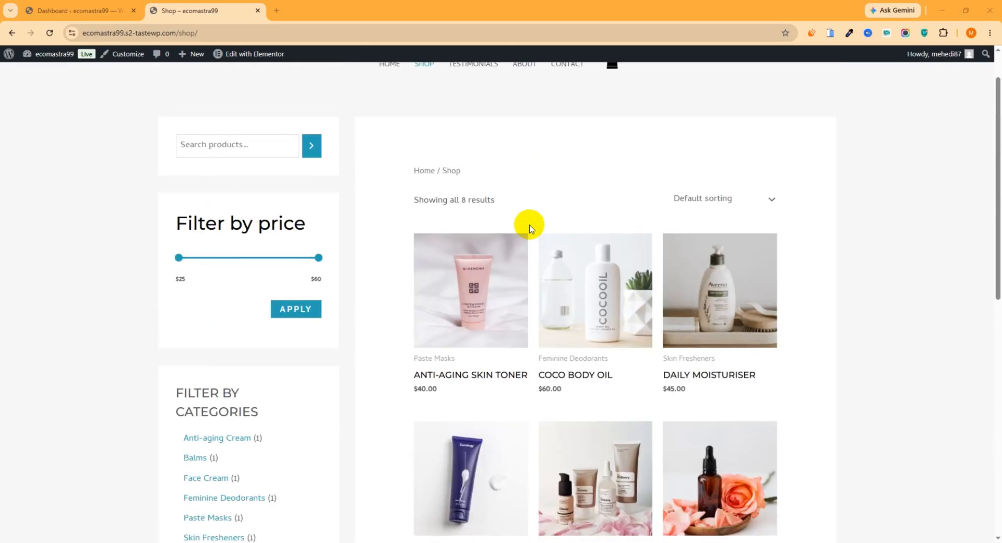
scroll(530, 229, "up", 1)
- Search the WordPress plugin directory for "shopbuilder", then install and activate ShopBuilder – WooCommerce Builder For Elementor
left_click(89, 7)
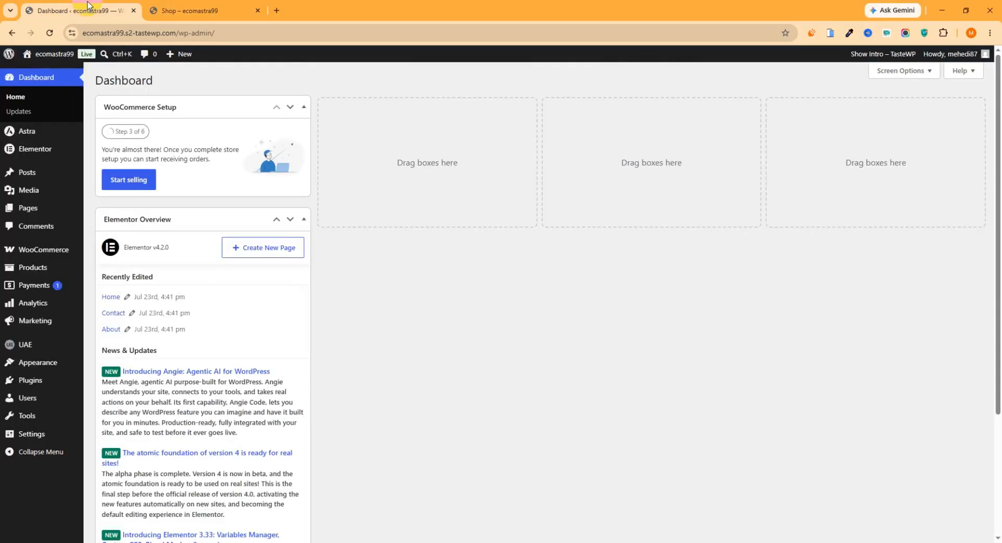
mouse_move(34, 380)
left_click(112, 398)
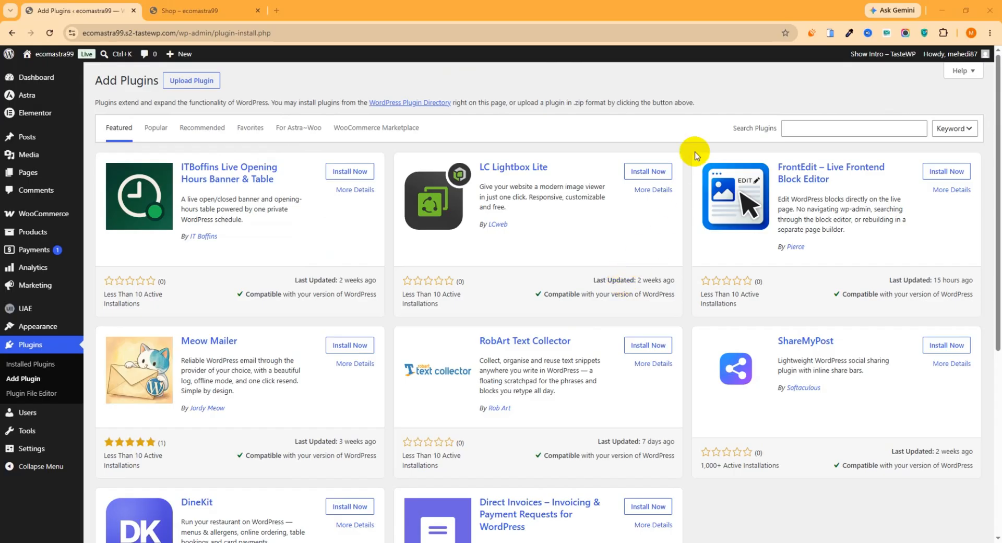
left_click(805, 129)
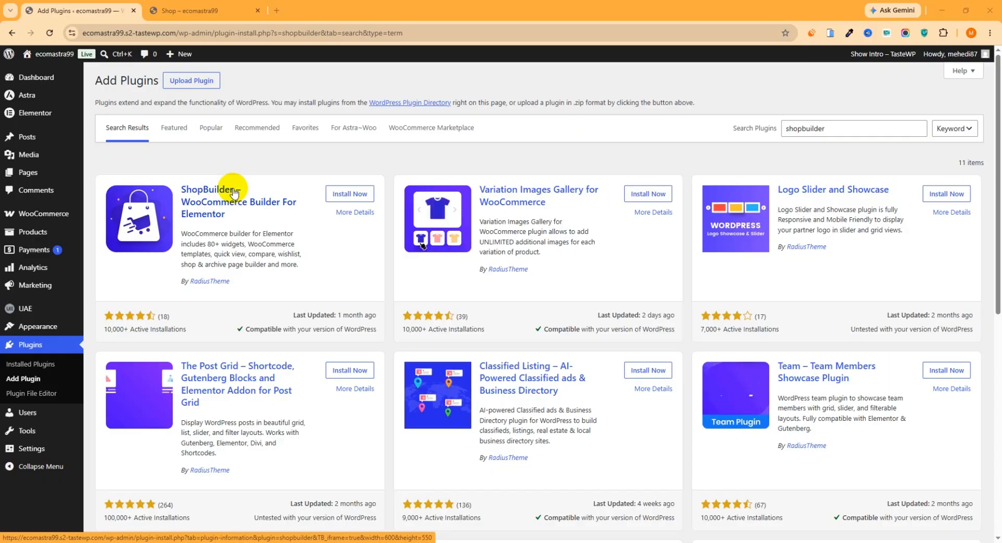
left_click(343, 196)
left_click(355, 195)
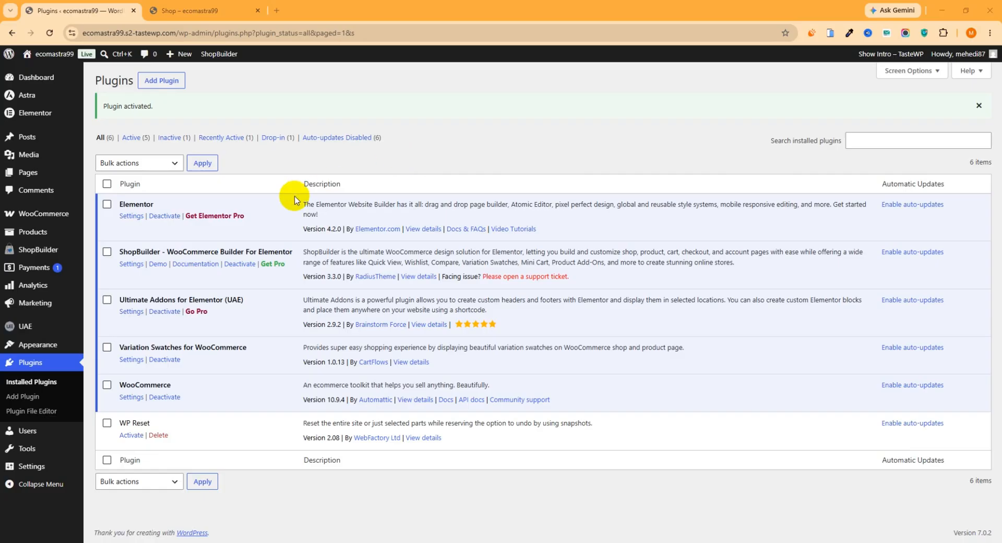
- Open the ShopBuilder settings in a new tab and review the Global Settings and Elementor Widgets sections
left_click(60, 255)
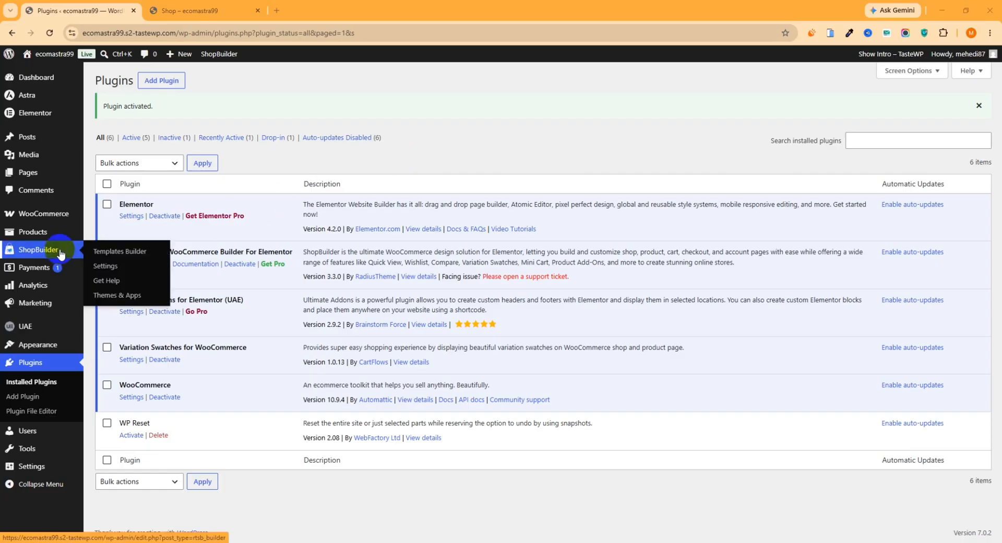
right_click(116, 271)
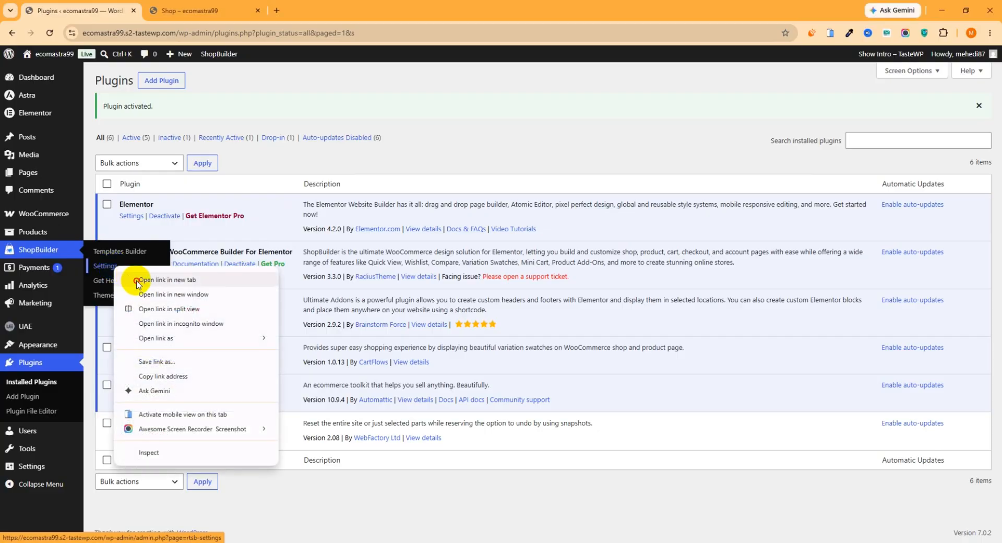
left_click(134, 278)
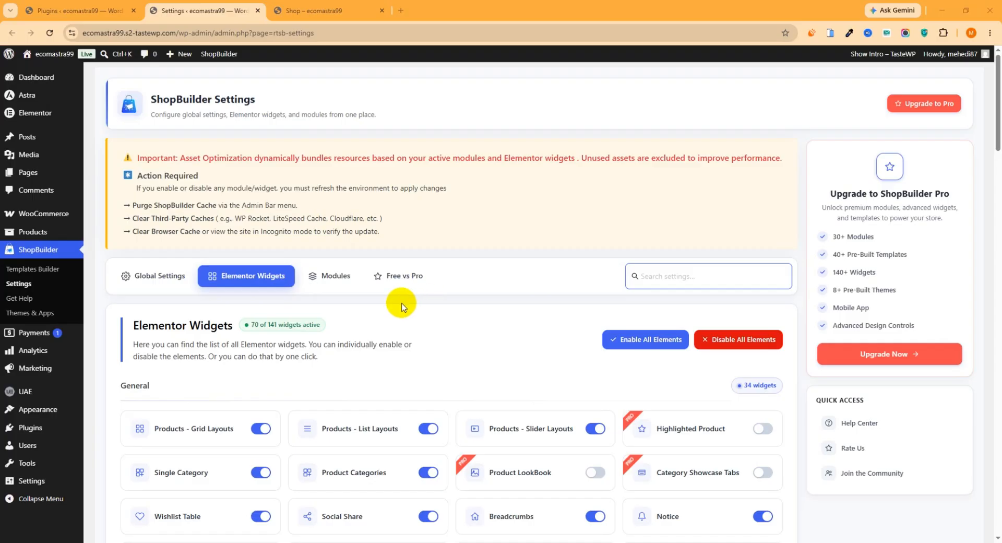
scroll(345, 311, "down", 1)
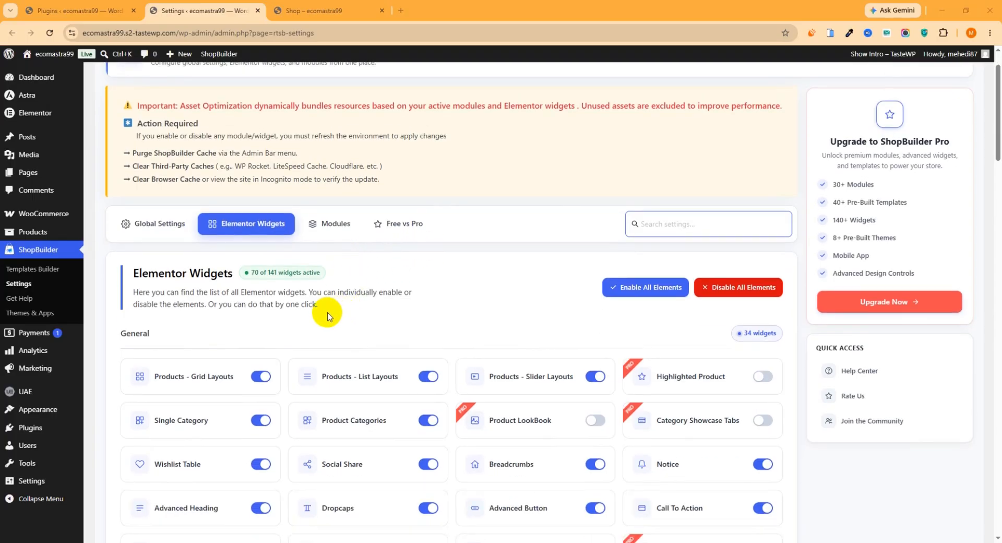
left_click(162, 227)
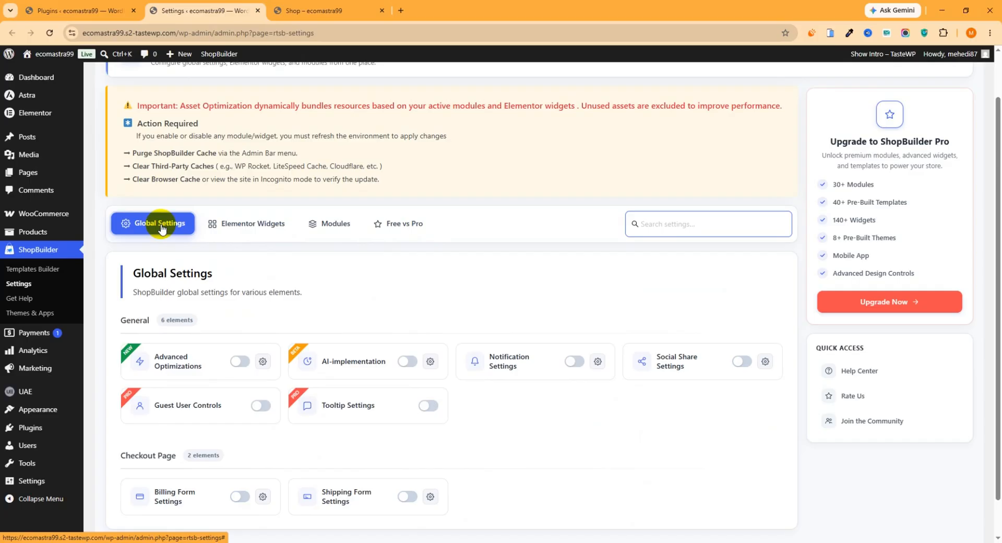
left_click(259, 228)
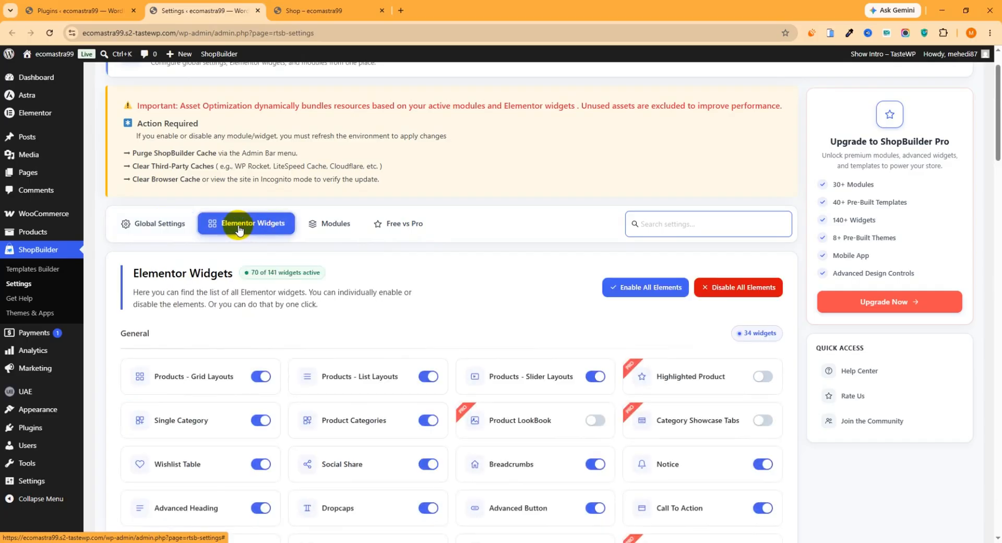
- Enable the Archive Title widget in the Shop / Archive group and try switching View Mode off and back on
scroll(252, 228, "down", 10)
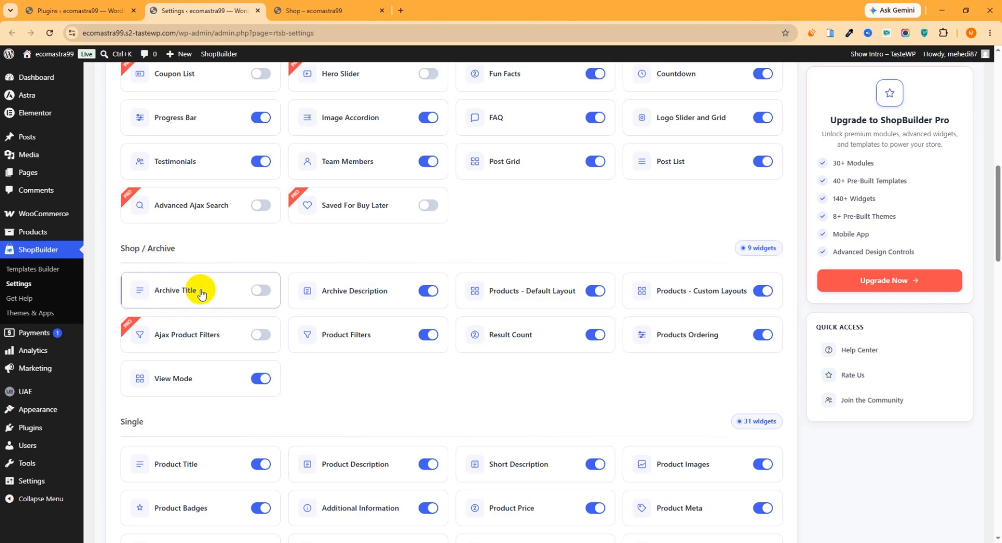
left_click(262, 290)
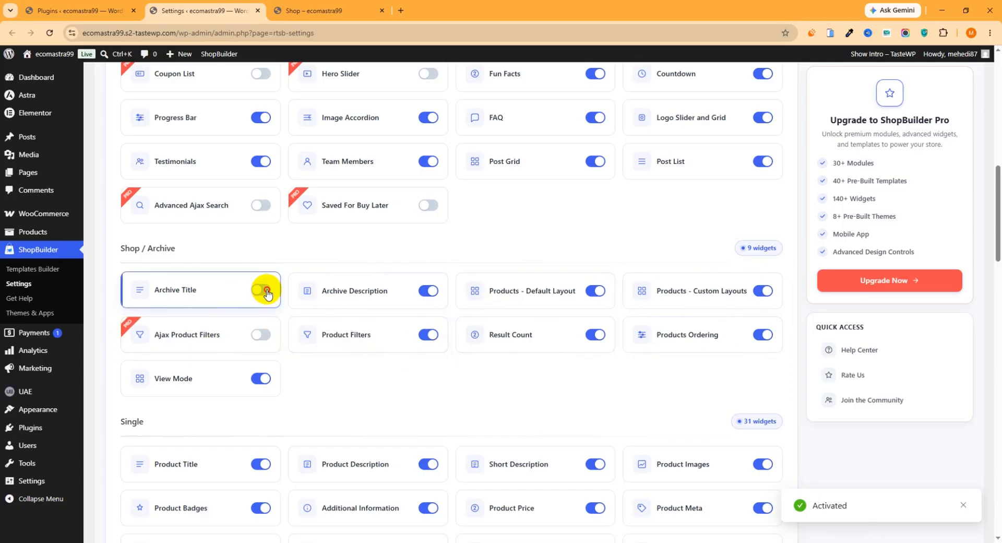
left_click(262, 374)
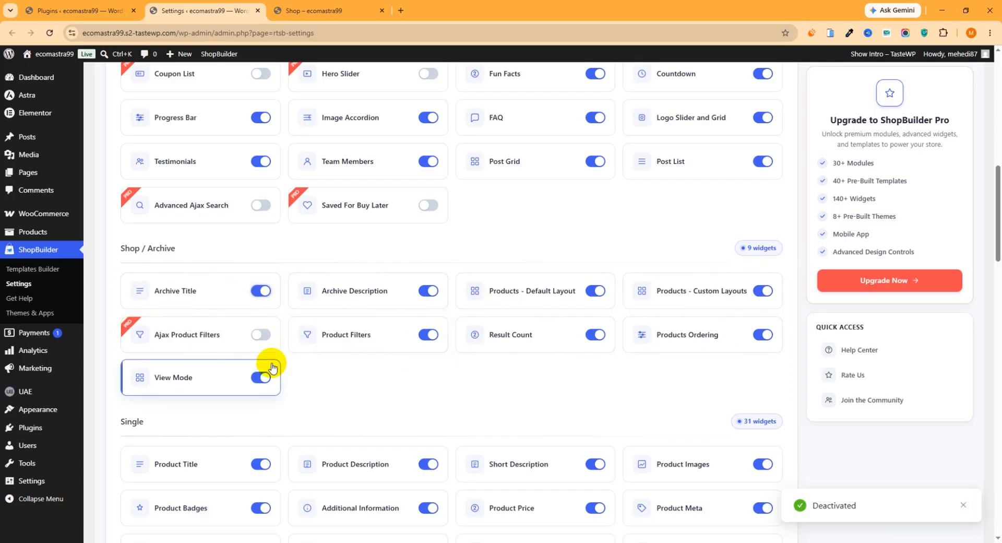
- In the ShopBuilder modules, switch Product Compare off and back on, and enable Variation Swatches
scroll(335, 345, "up", 1)
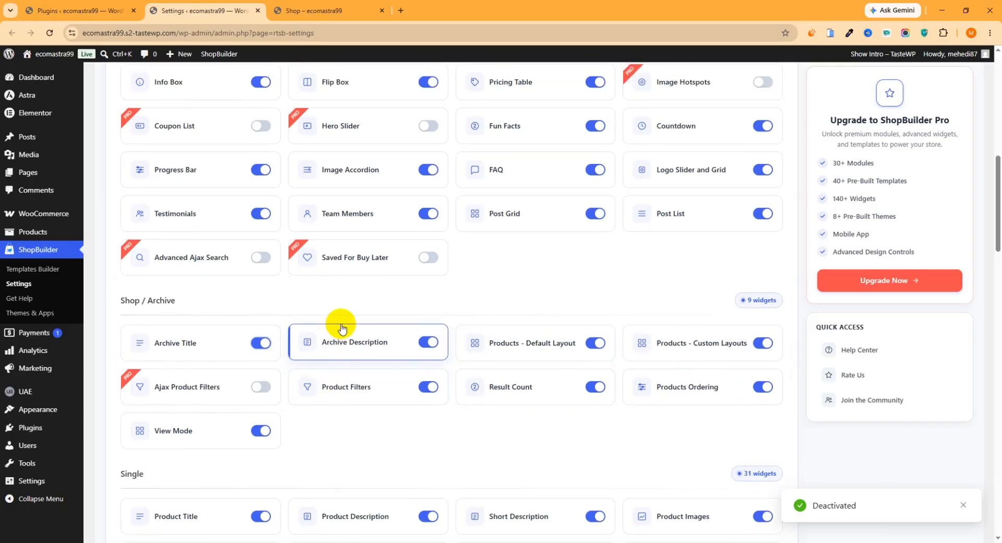
scroll(342, 328, "up", 10)
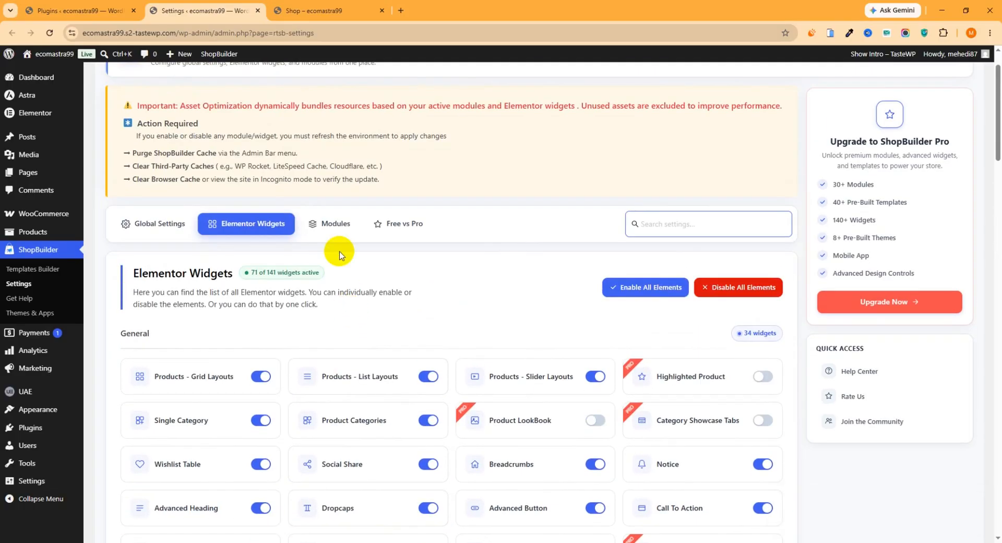
left_click(336, 224)
scroll(340, 246, "down", 3)
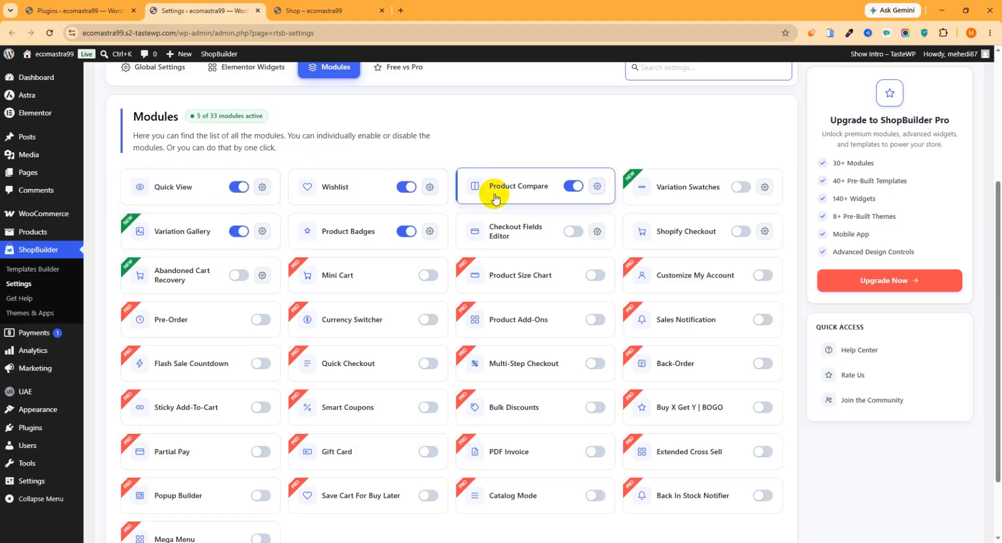
left_click(572, 185)
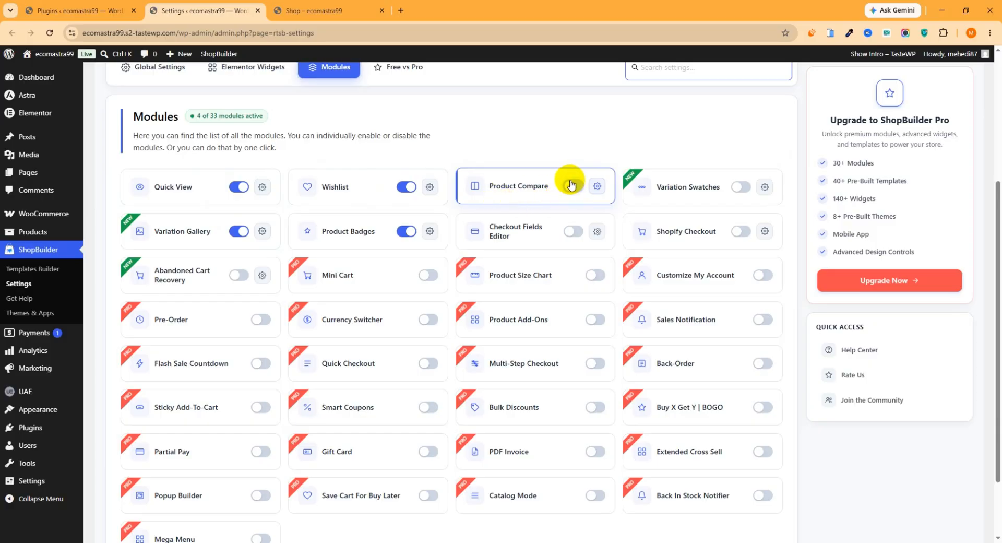
left_click(573, 185)
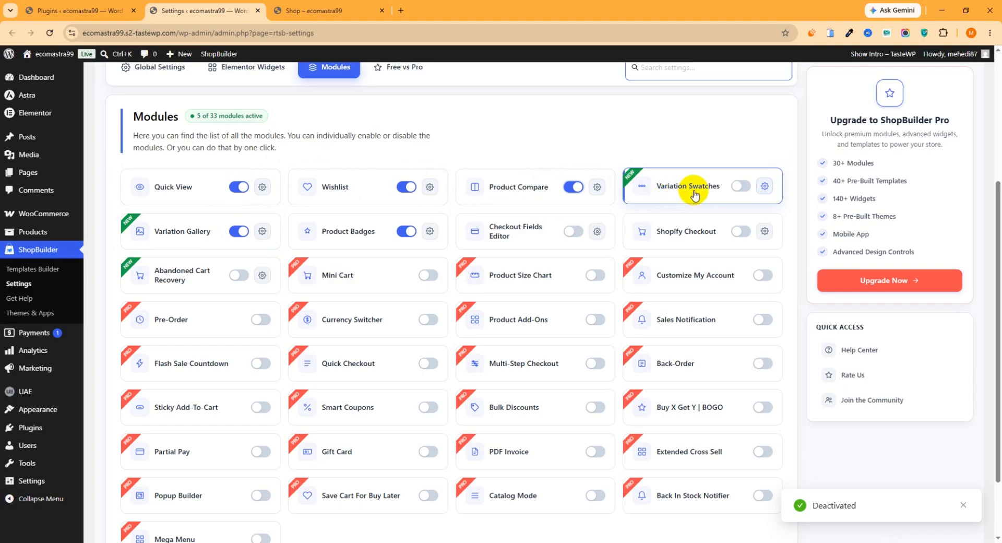
left_click(737, 188)
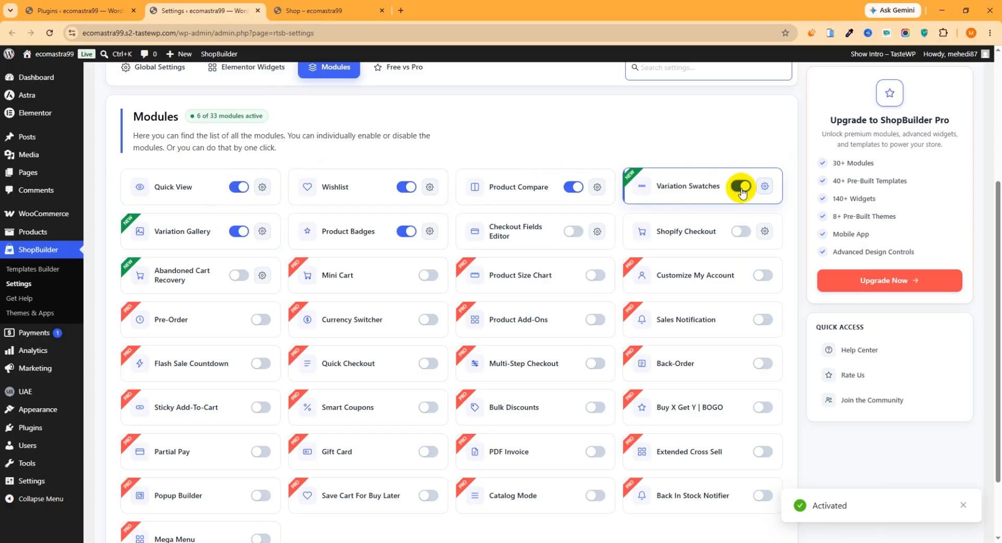
- Add a new page in ShopBuilder's Templates Builder named "Shop template", with type Shop/Archive, and set it as the active template
scroll(425, 235, "up", 4)
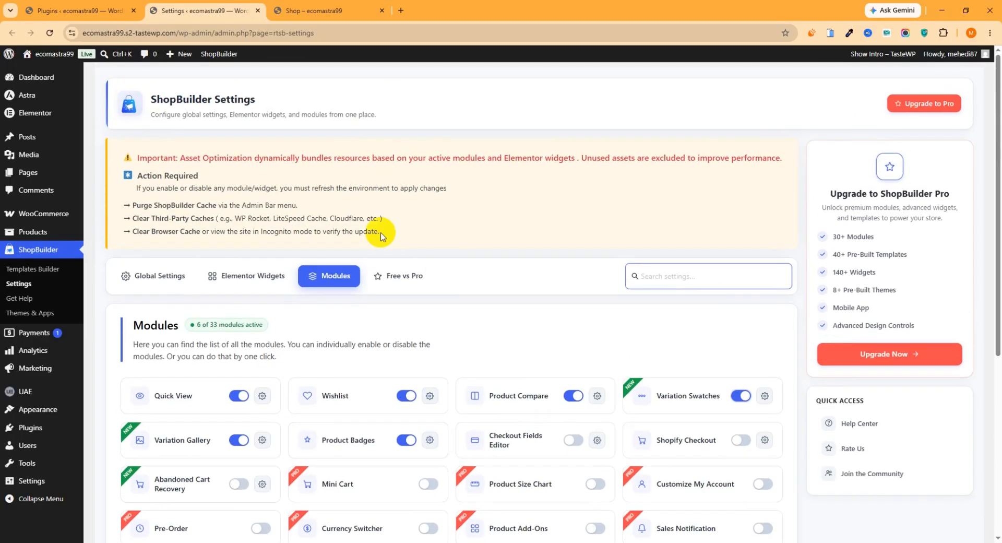
left_click(34, 270)
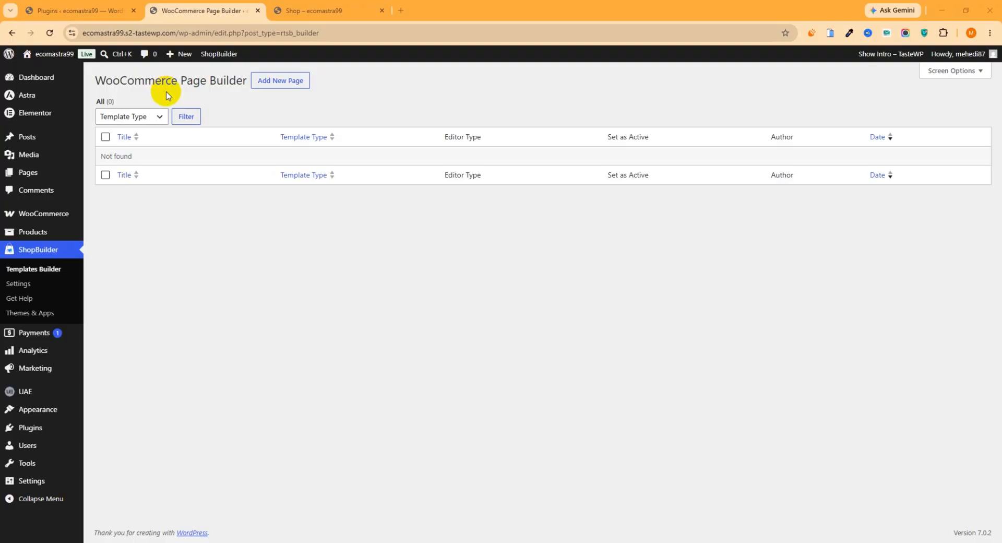
left_click(287, 87)
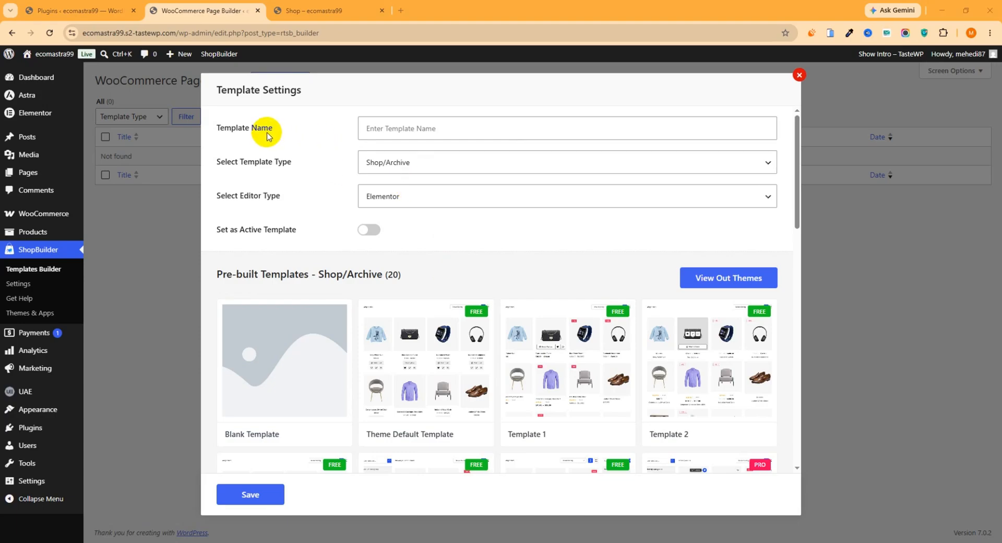
left_click(387, 128)
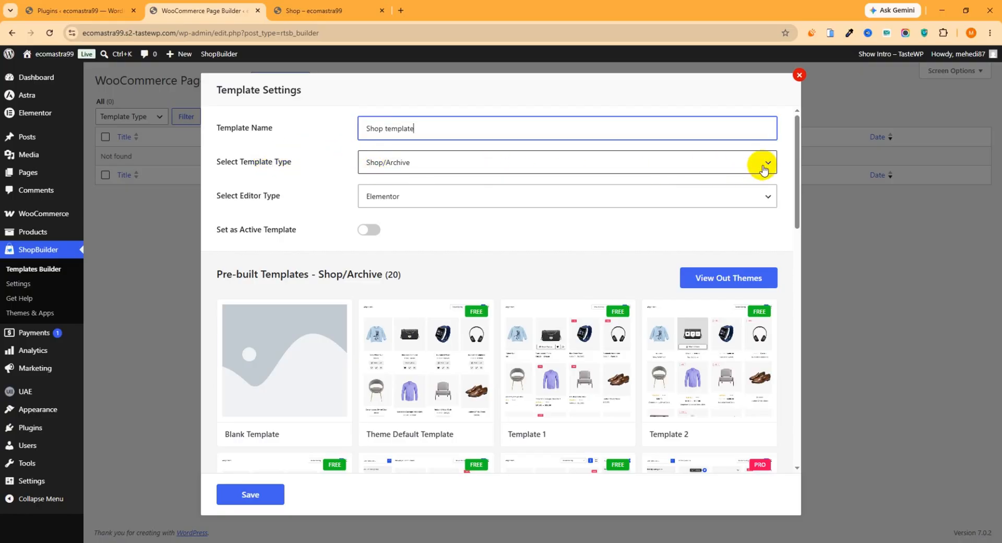
left_click(762, 166)
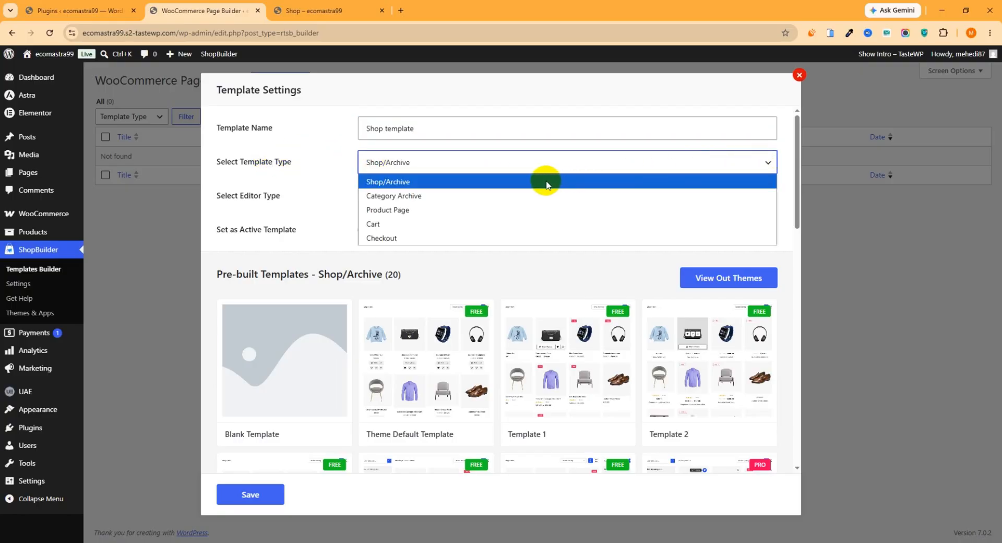
left_click(393, 163)
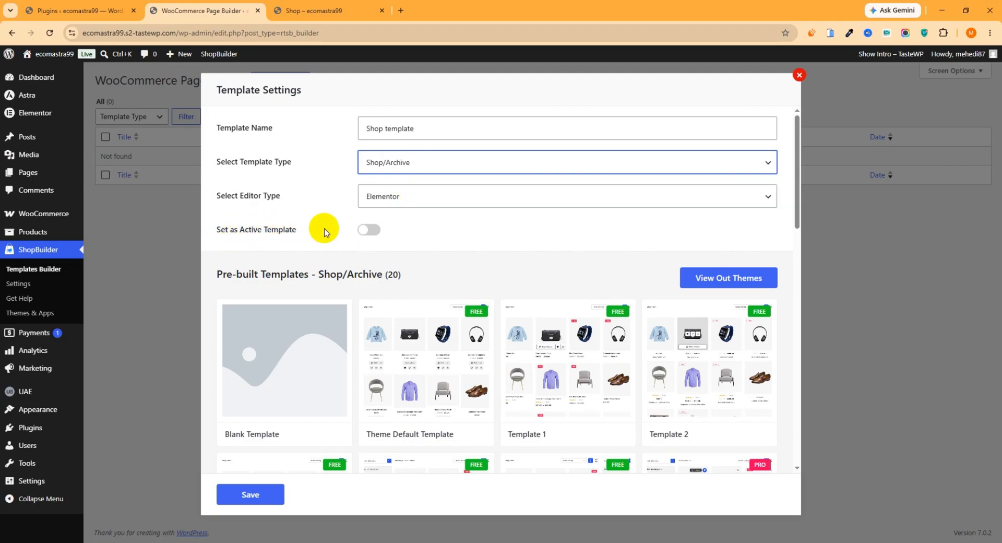
left_click(365, 235)
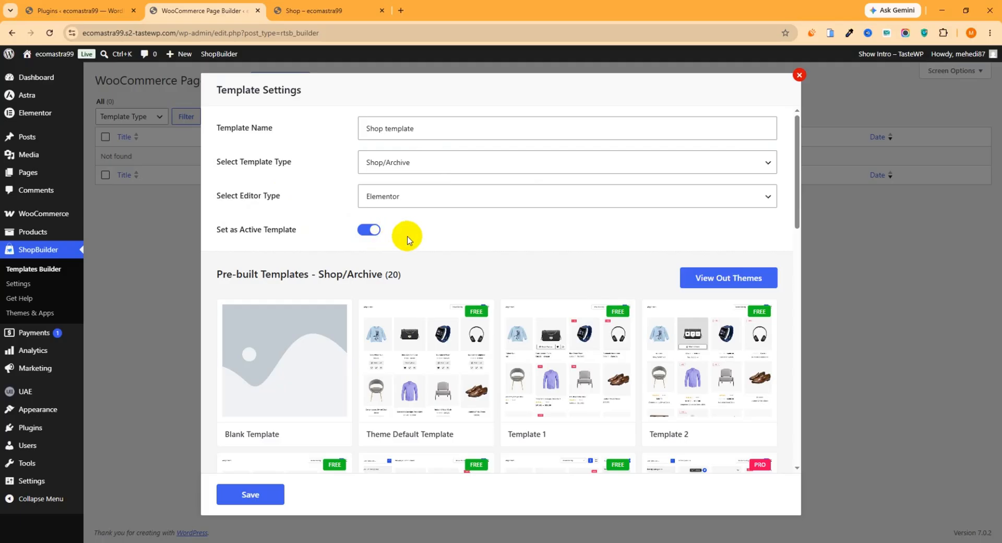
- Browse the pre-built Shop/Archive templates, import the free Template 4, and open it for editing with Elementor
scroll(521, 241, "down", 3)
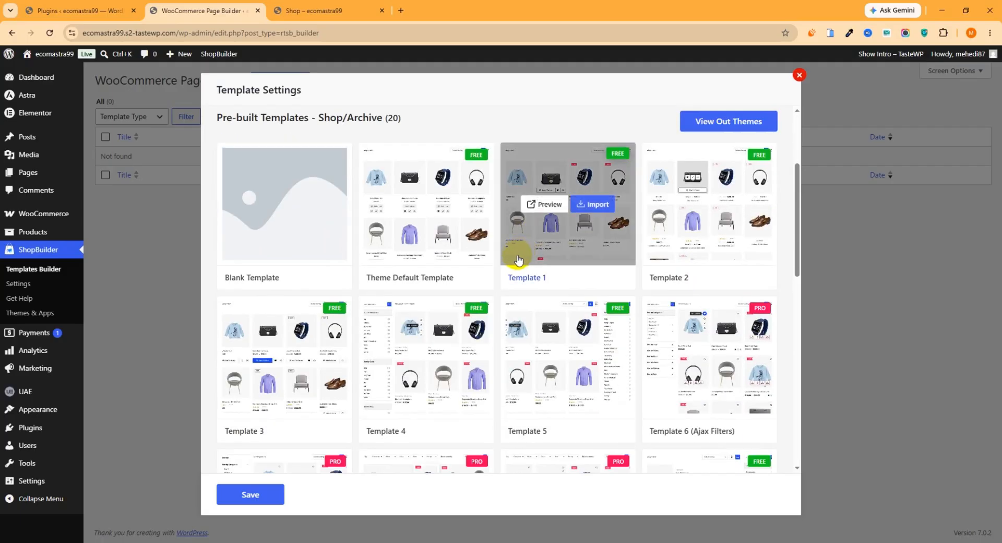
scroll(516, 261, "down", 7)
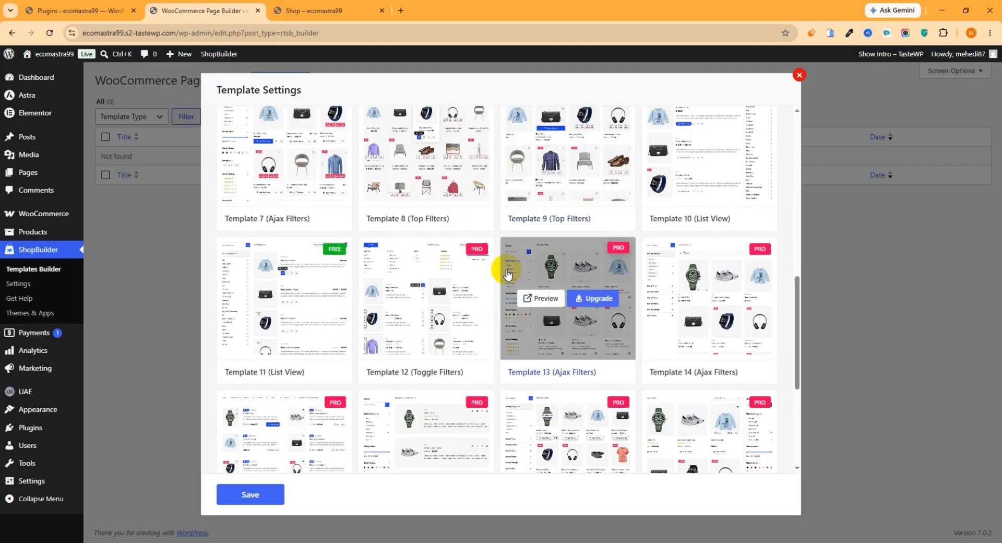
scroll(498, 274, "down", 5)
scroll(498, 290, "up", 4)
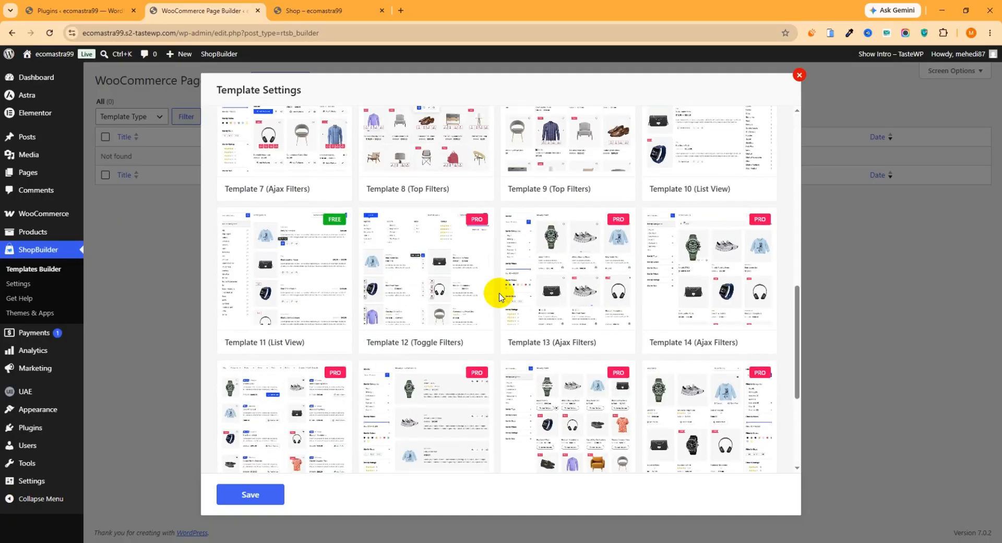
scroll(498, 296, "up", 7)
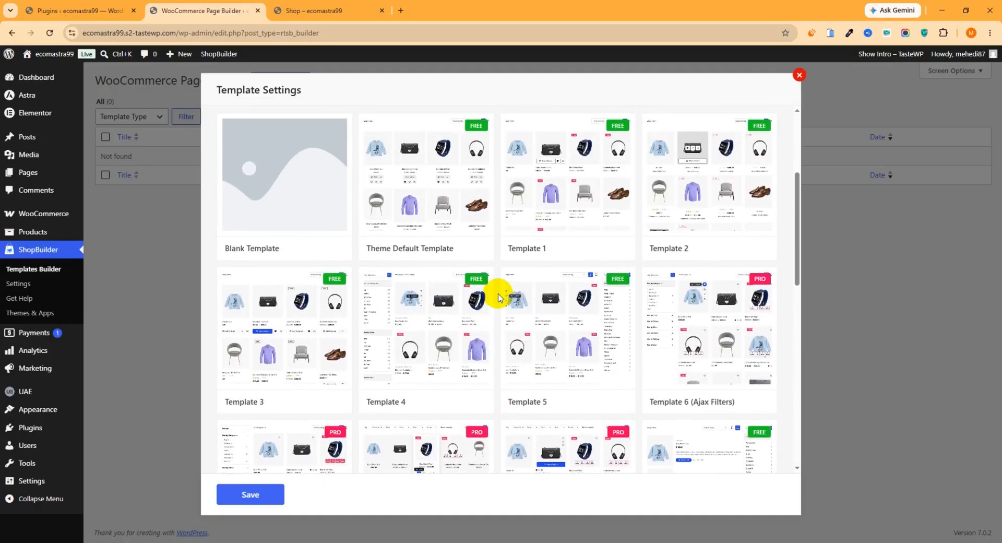
scroll(493, 292, "up", 2)
scroll(477, 291, "down", 2)
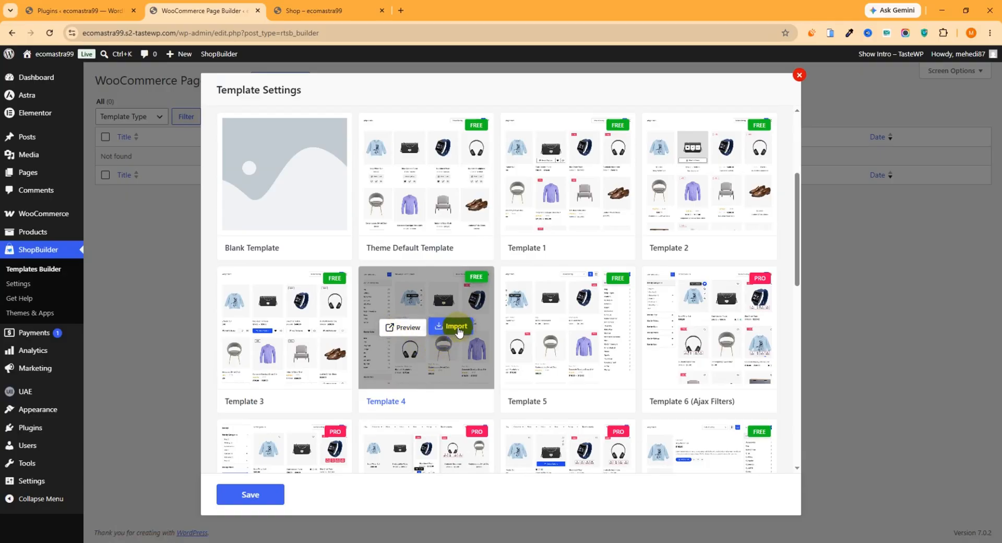
left_click(456, 327)
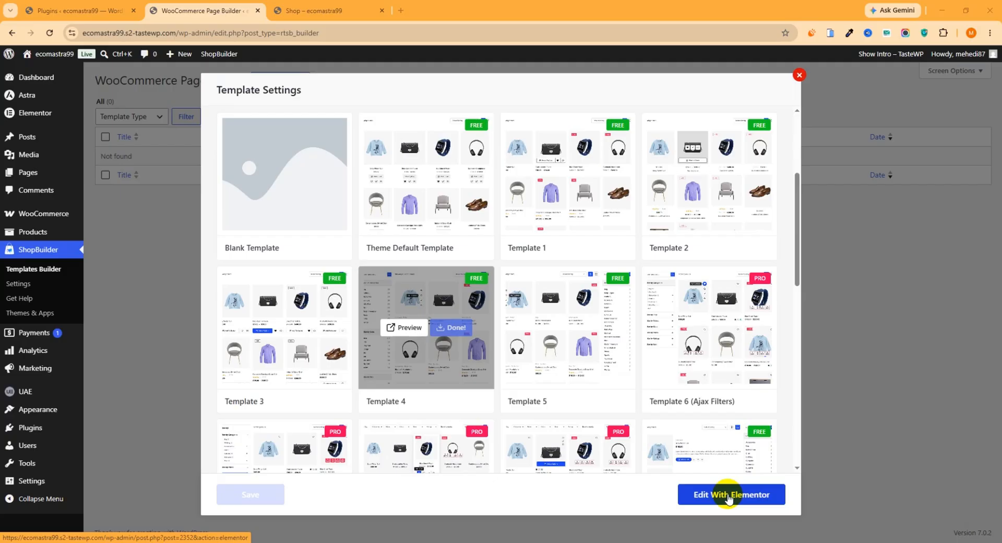
left_click(730, 498)
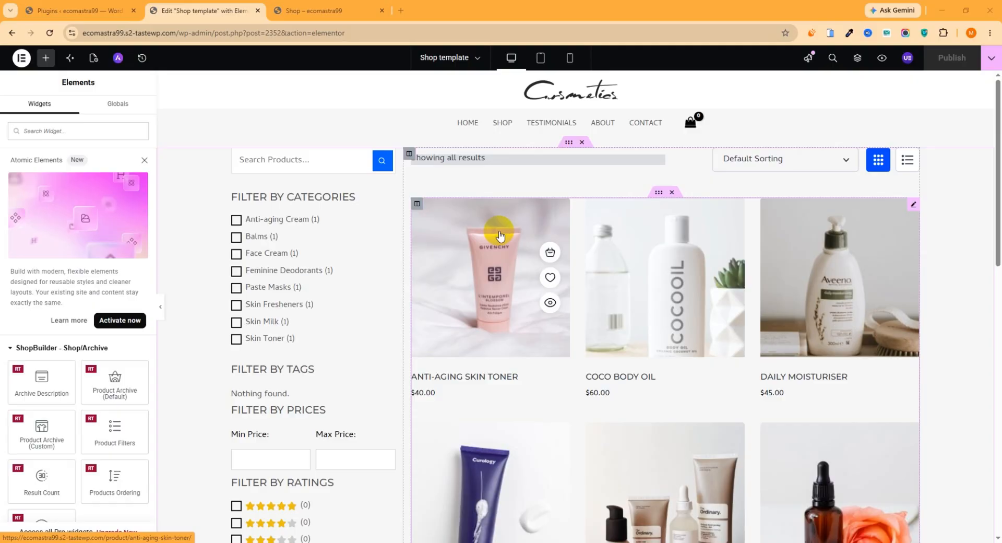
- Examine the imported shop layout in the editor and compare it with the live Shop page, including filters and product grid
scroll(501, 238, "down", 10)
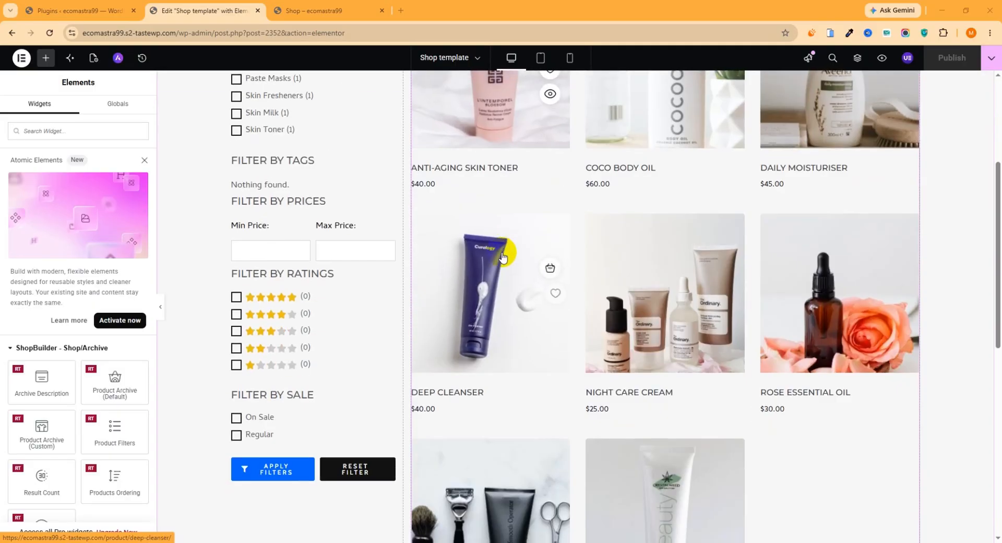
scroll(502, 276, "up", 6)
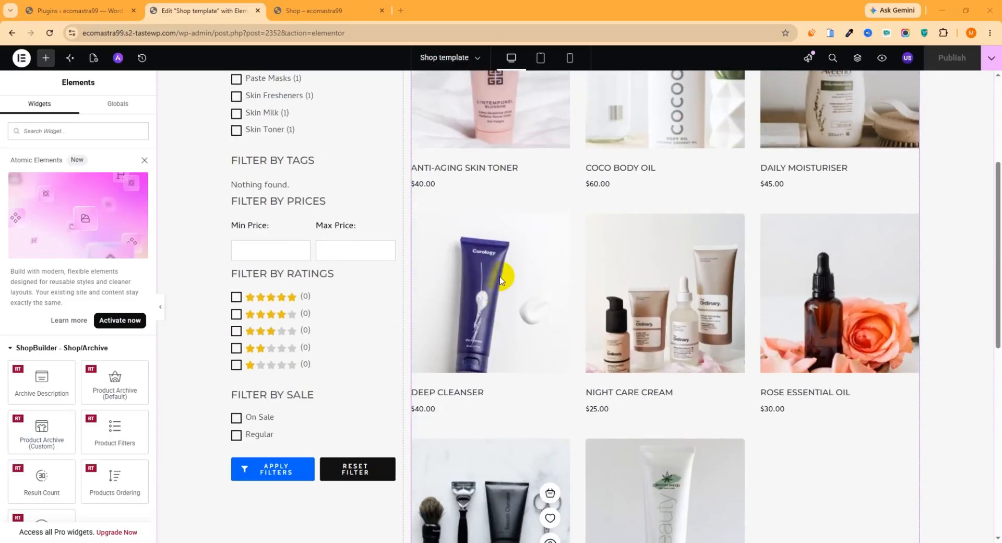
scroll(500, 282, "up", 4)
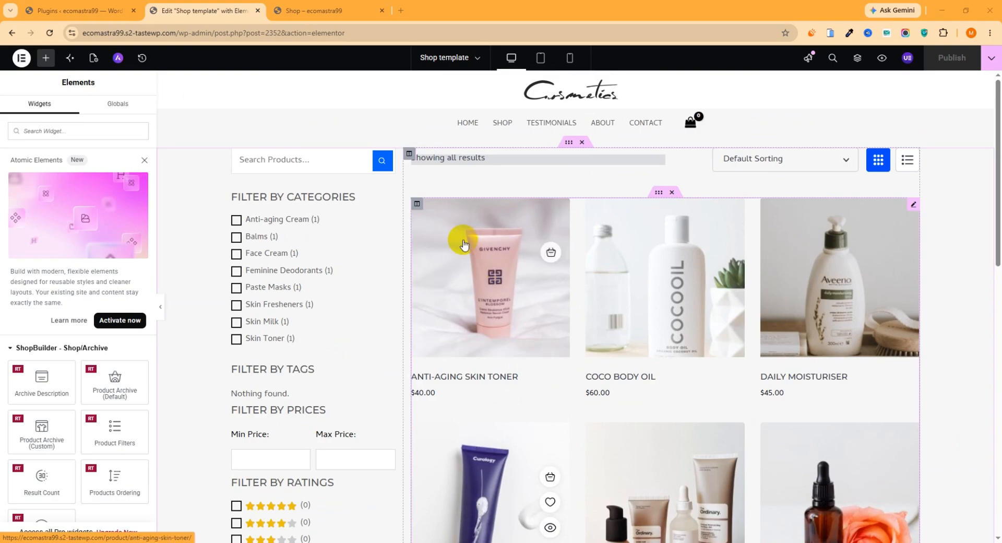
left_click(330, 10)
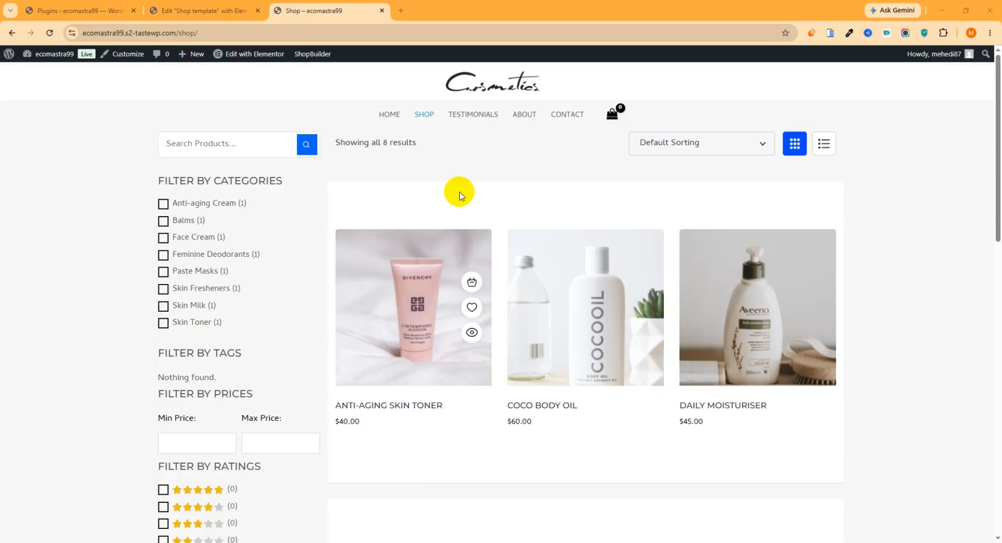
scroll(466, 239, "down", 10)
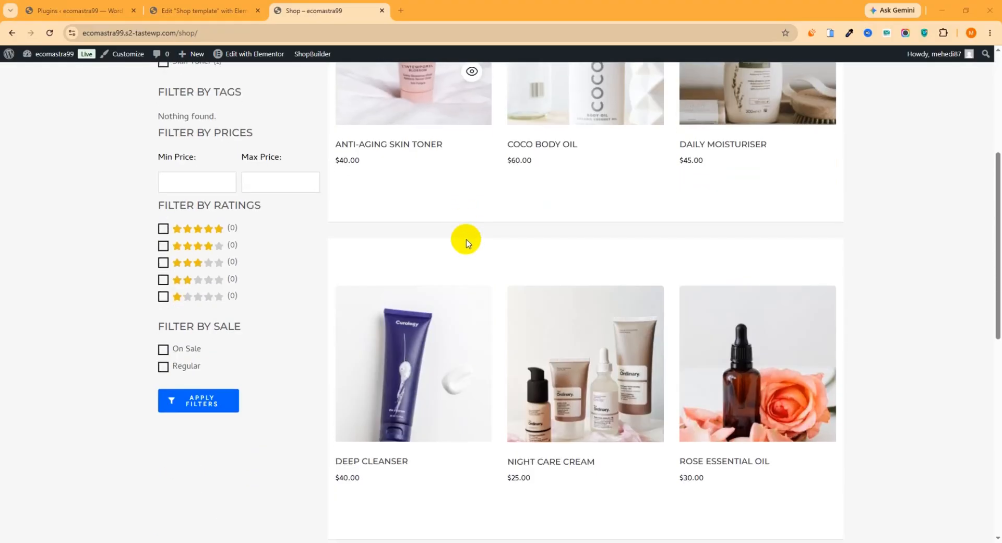
scroll(479, 268, "up", 10)
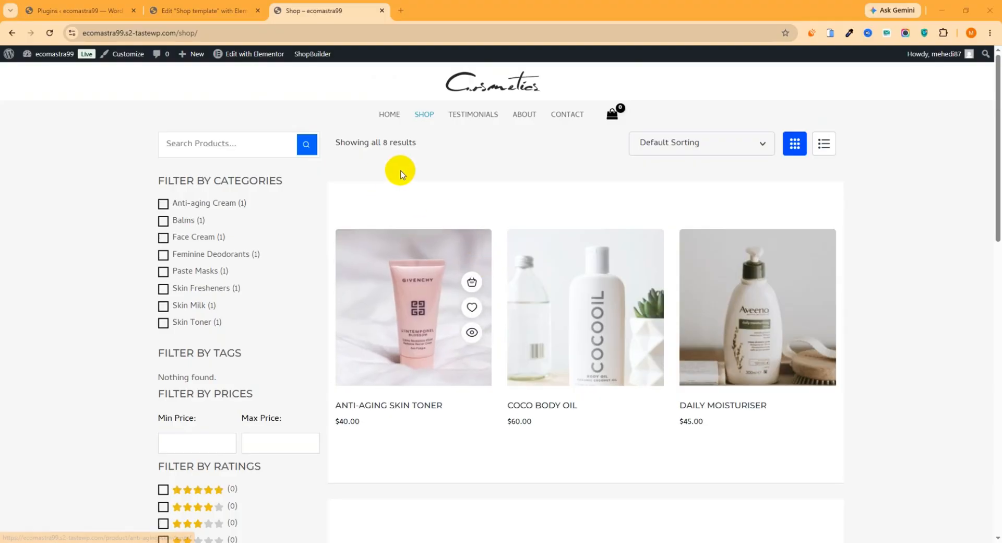
scroll(519, 361, "down", 10)
scroll(520, 360, "up", 10)
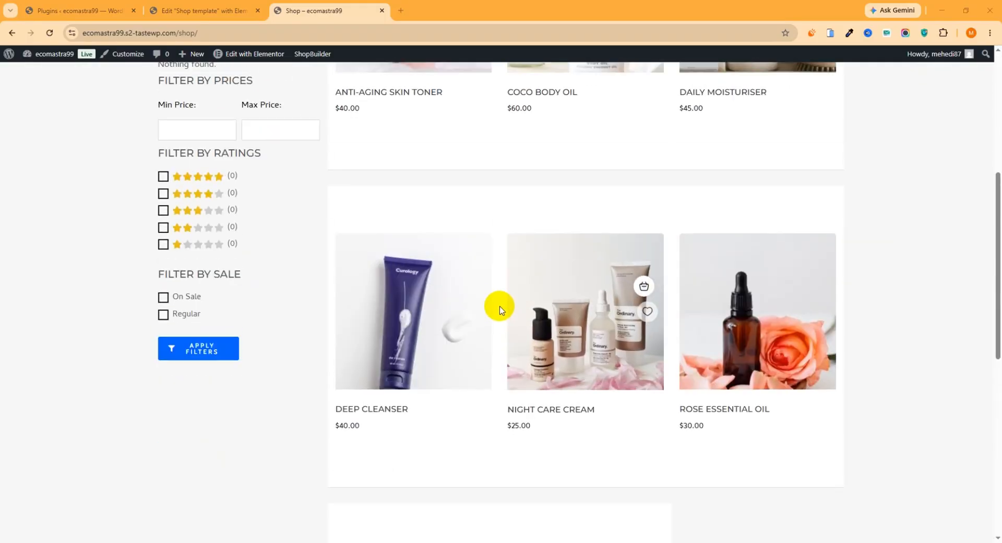
- In the Elementor editor, set the main inner section's unlinked top and bottom padding to 50 px and publish the template
left_click(246, 5)
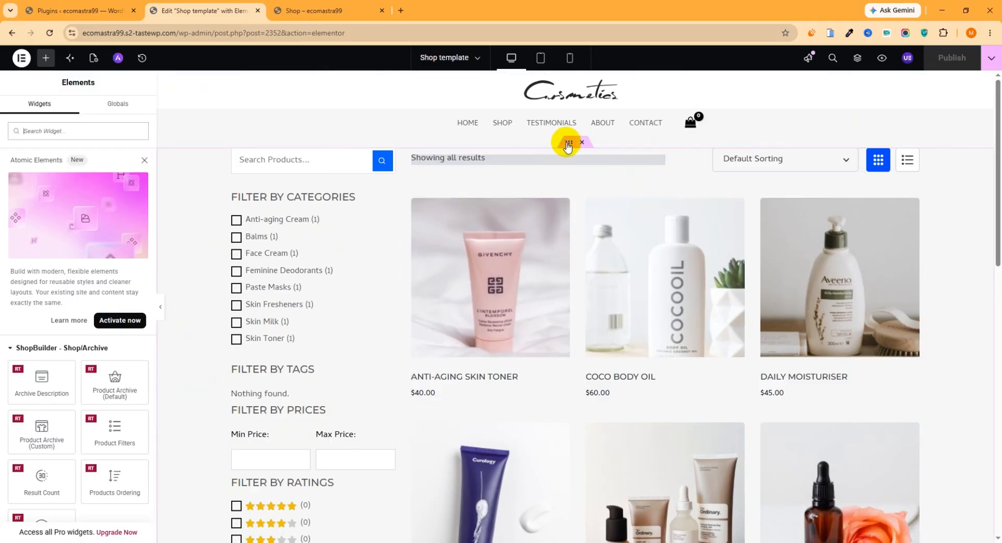
left_click(565, 144)
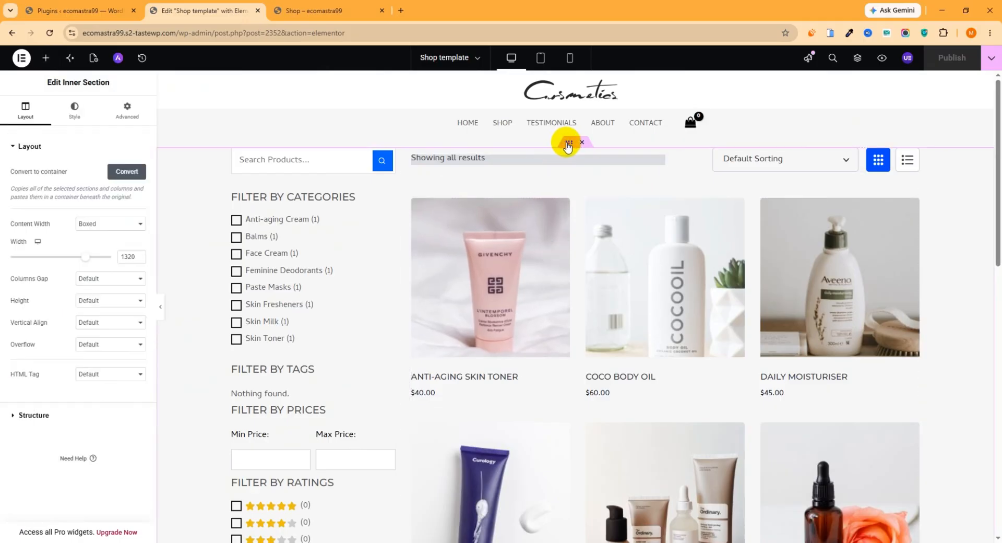
left_click(128, 110)
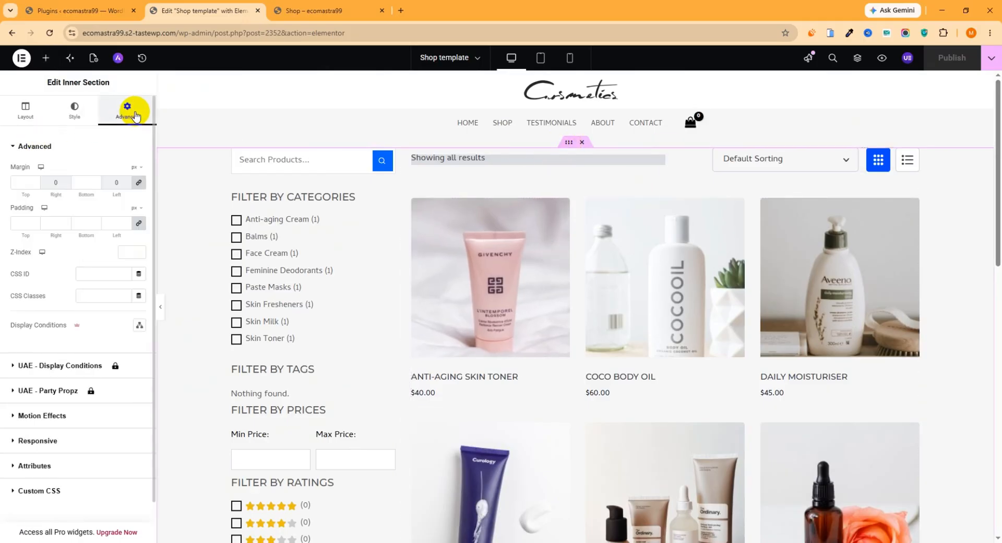
left_click(138, 224)
left_click_drag(30, 223, 2, 228)
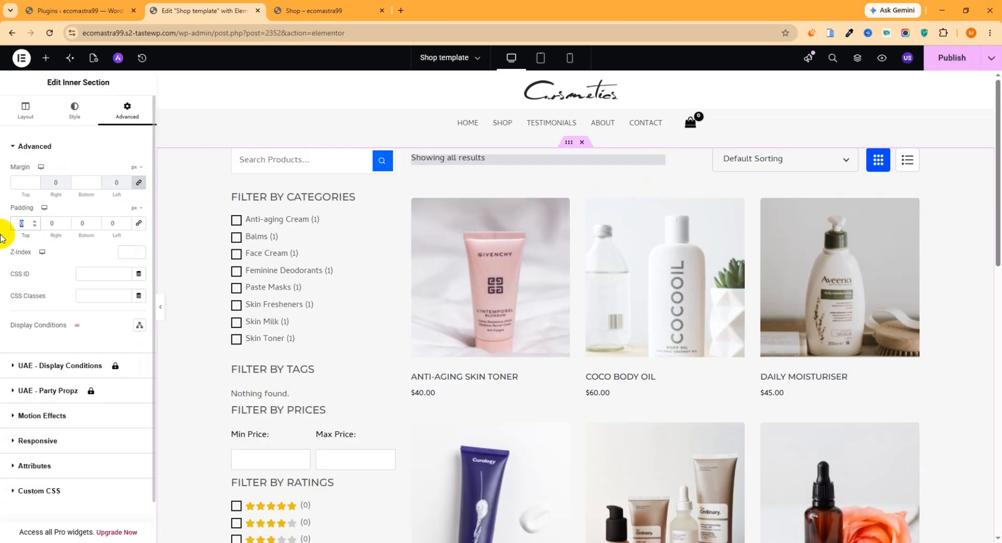
type("50")
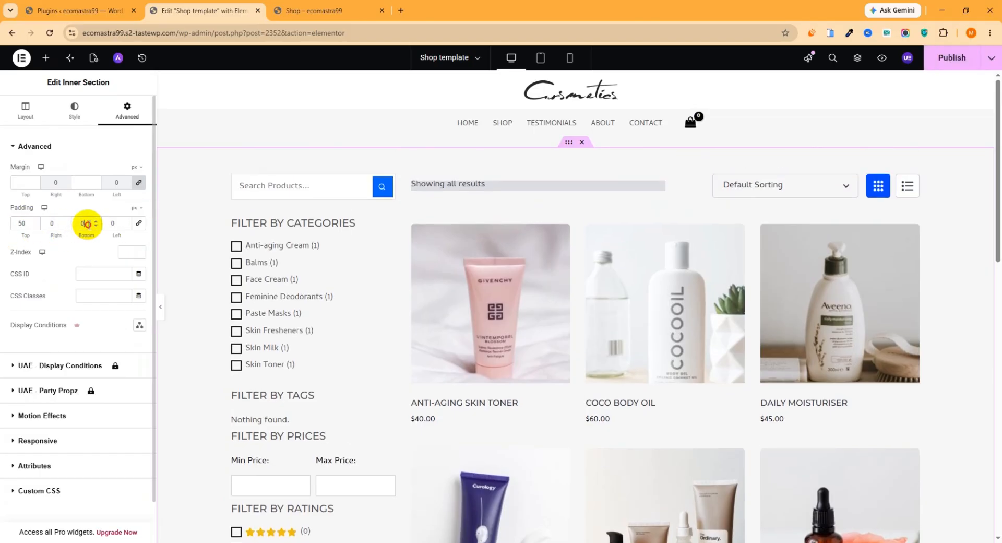
left_click_drag(89, 224, 76, 226)
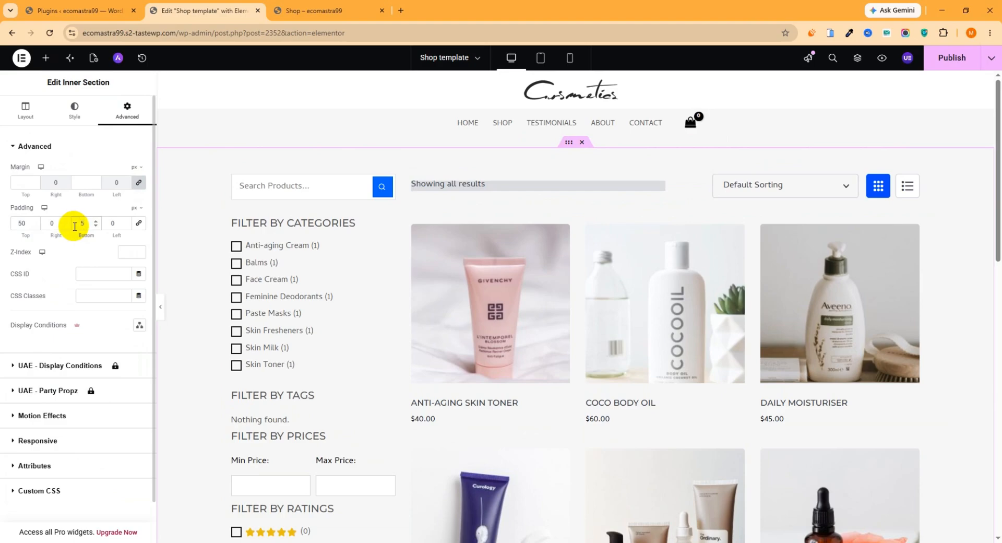
left_click(956, 61)
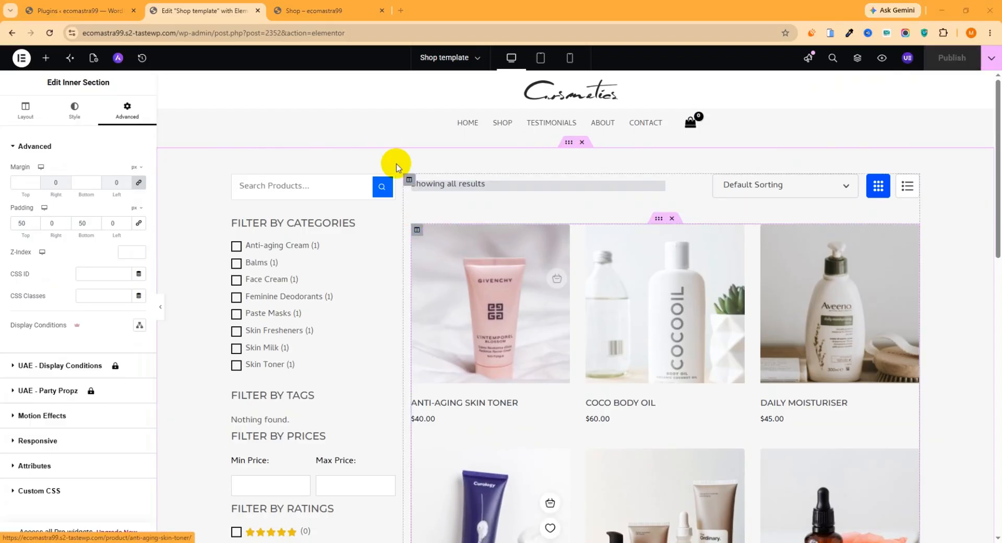
- Check the section spacing, filters and product rows on the live Shop page
left_click(329, 11)
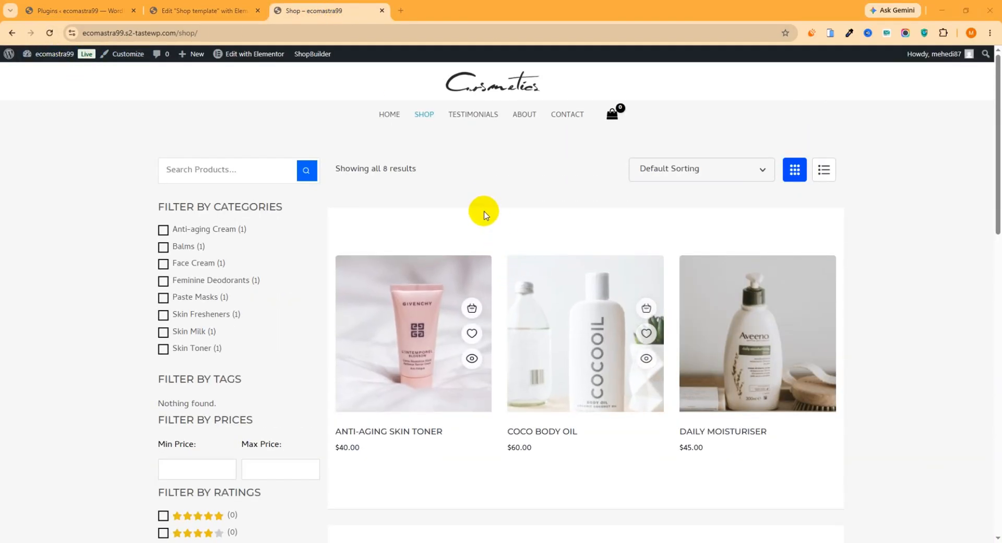
scroll(480, 224, "down", 12)
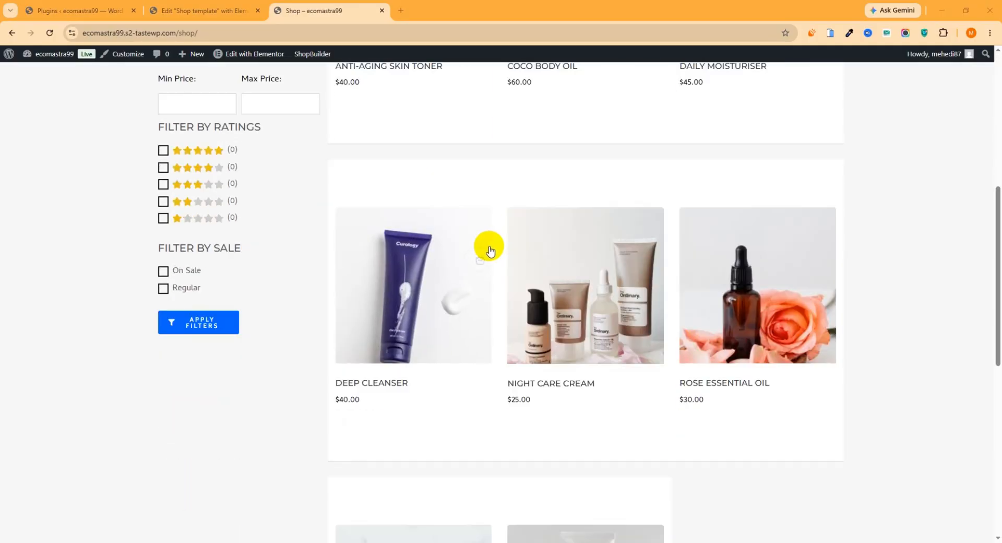
scroll(485, 274, "down", 4)
scroll(496, 287, "up", 16)
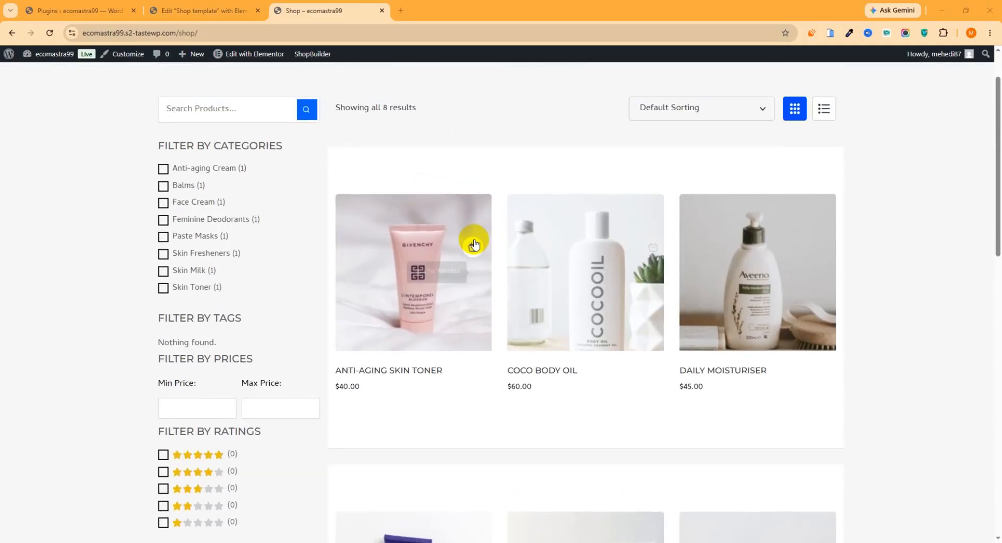
- In the Elementor editor, remove the tags and ratings filters from the Product Filters widget and publish the template
left_click(223, 10)
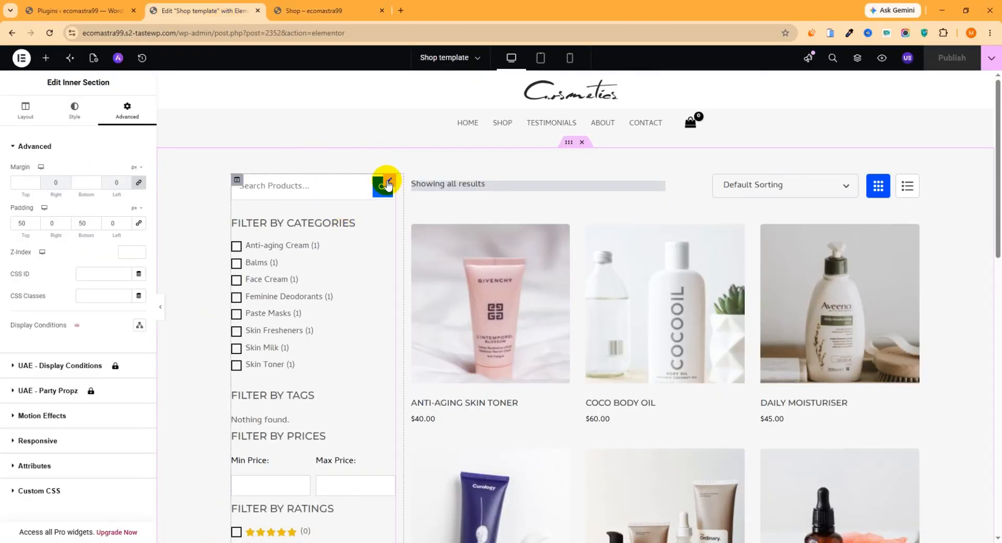
left_click(387, 183)
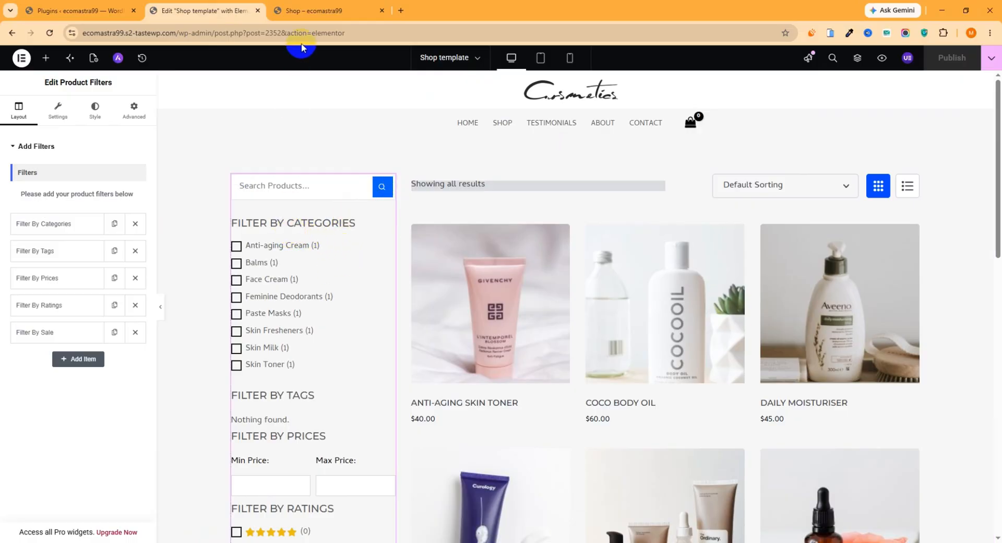
scroll(327, 222, "down", 3)
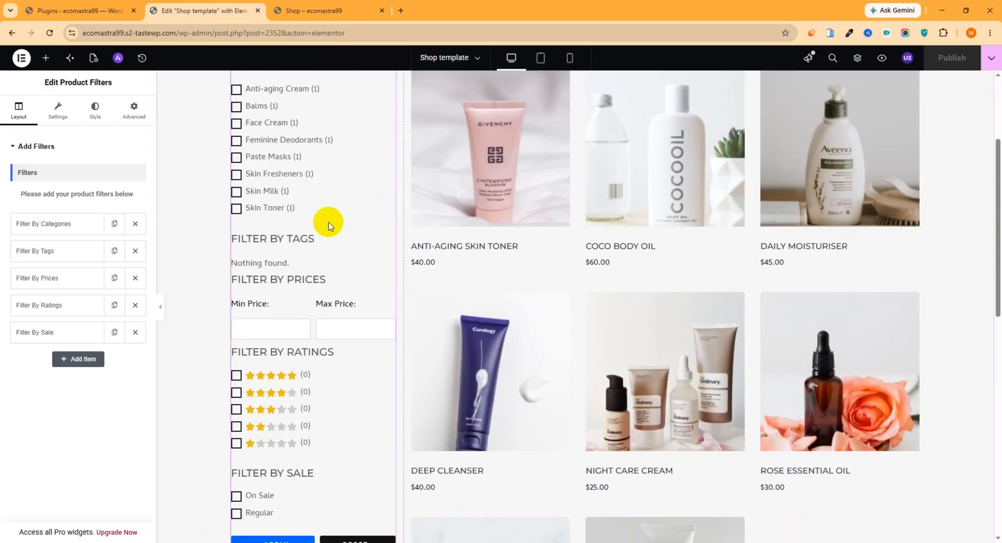
scroll(326, 282, "down", 3)
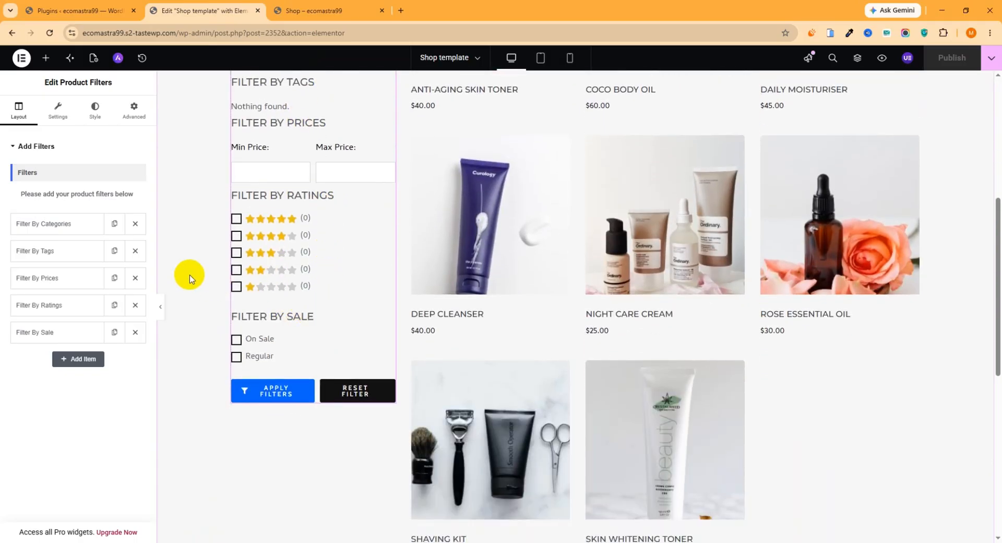
left_click(135, 251)
left_click(135, 278)
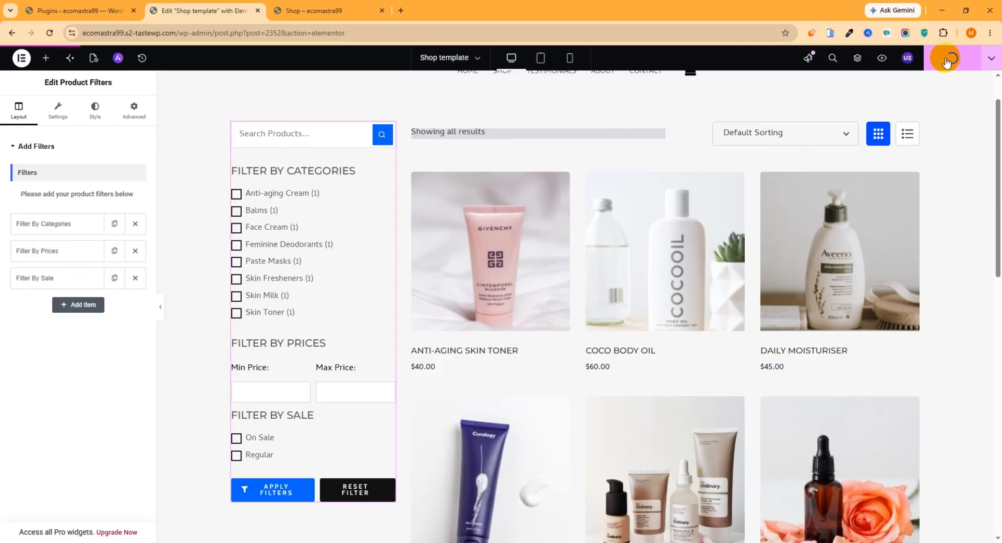
- Reload the live Shop page and check the remaining category, price and sale filters
left_click(318, 10)
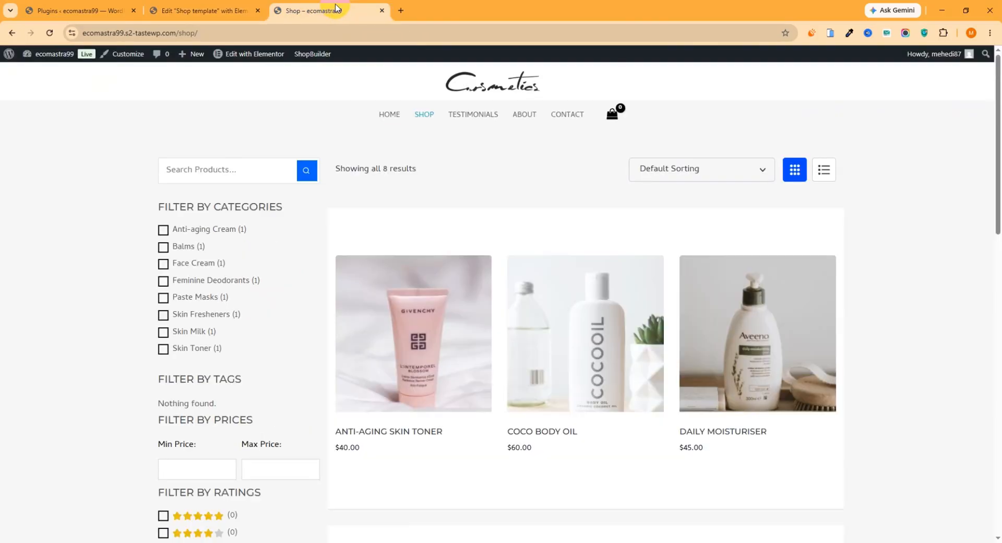
left_click(24, 33)
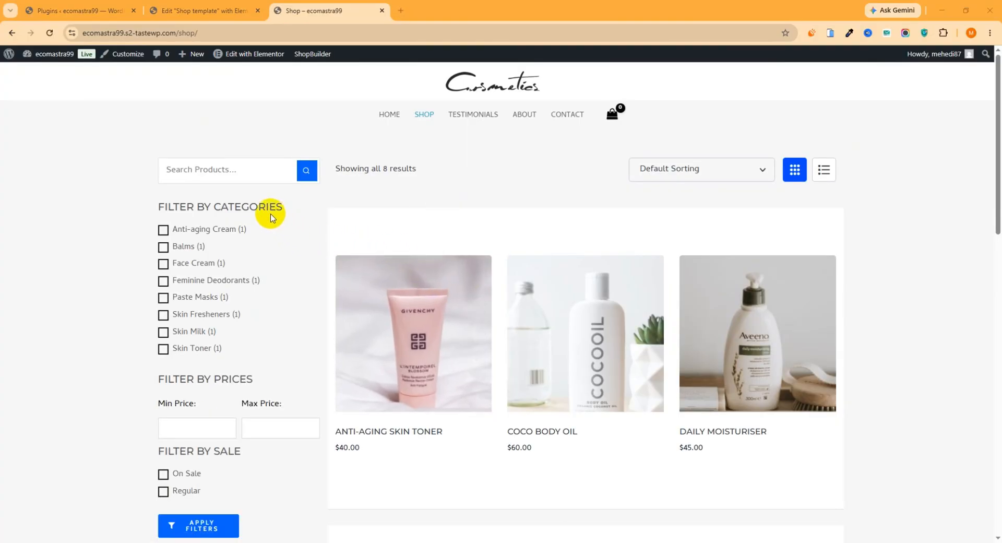
left_click_drag(188, 206, 281, 220)
scroll(259, 205, "down", 3)
left_click_drag(206, 291, 158, 294)
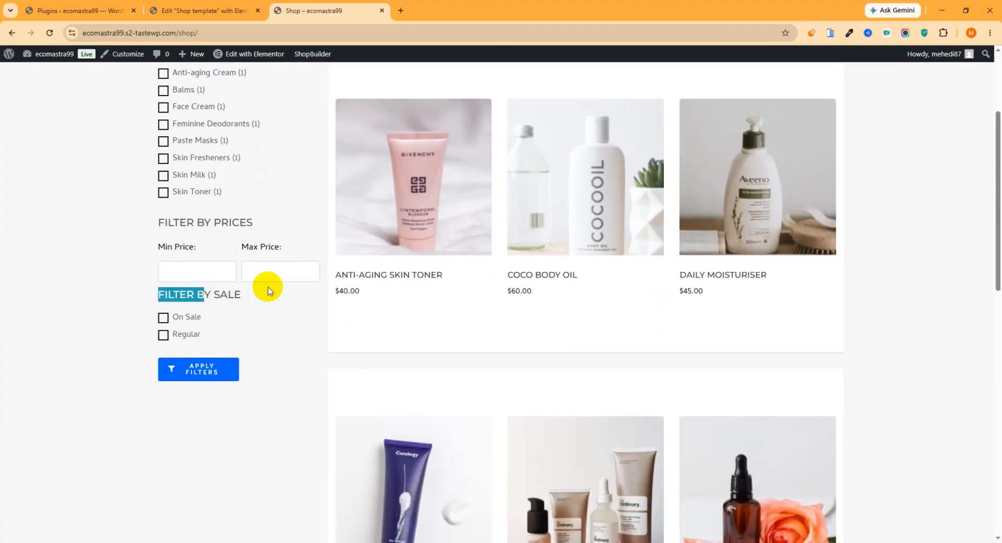
- Return to the Elementor editor and review the Product Filters widget's Apply Filters button settings
left_click(228, 10)
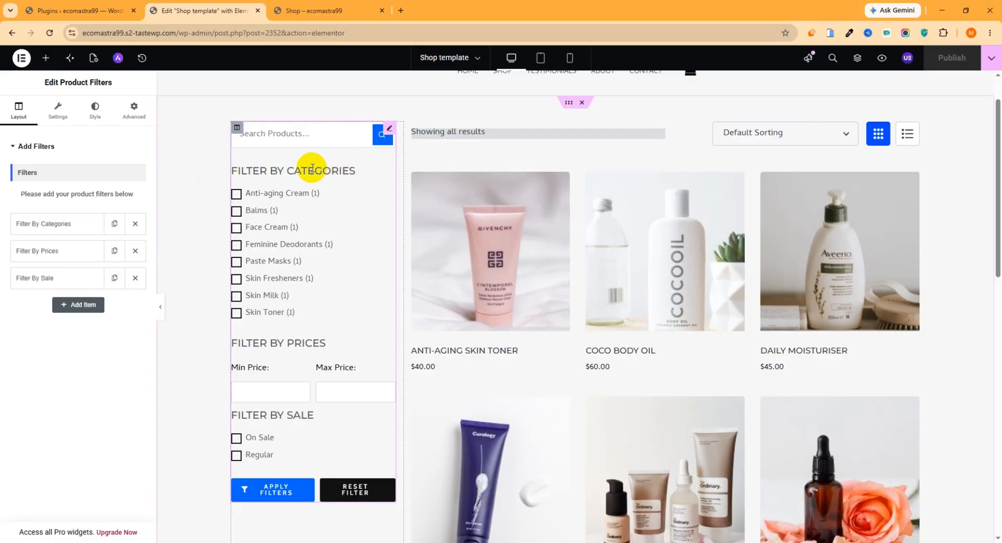
left_click(58, 120)
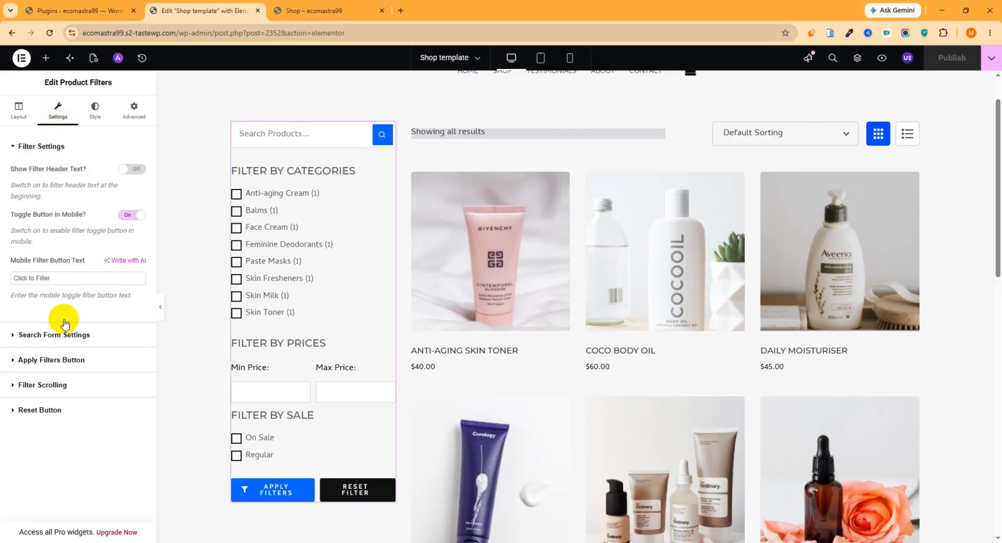
left_click(47, 360)
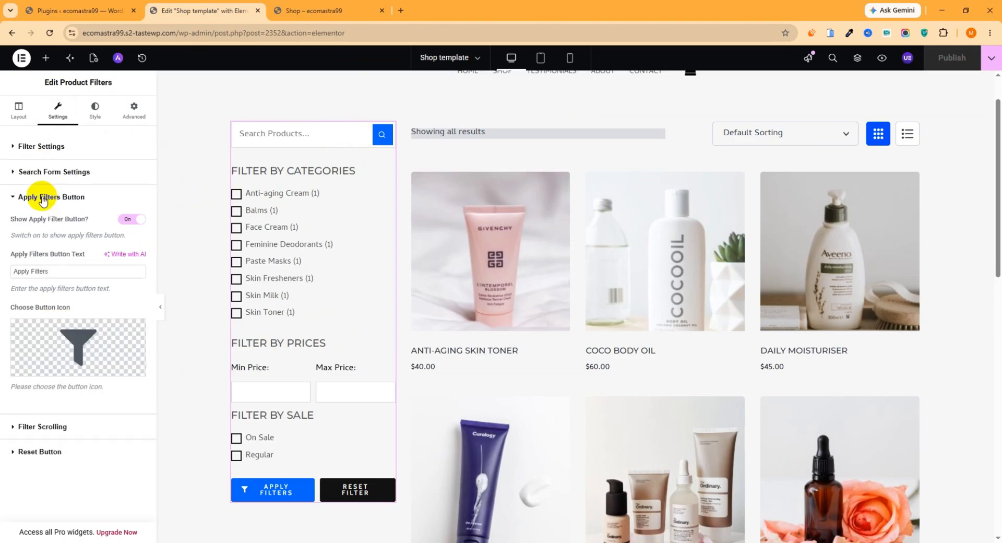
left_click(43, 198)
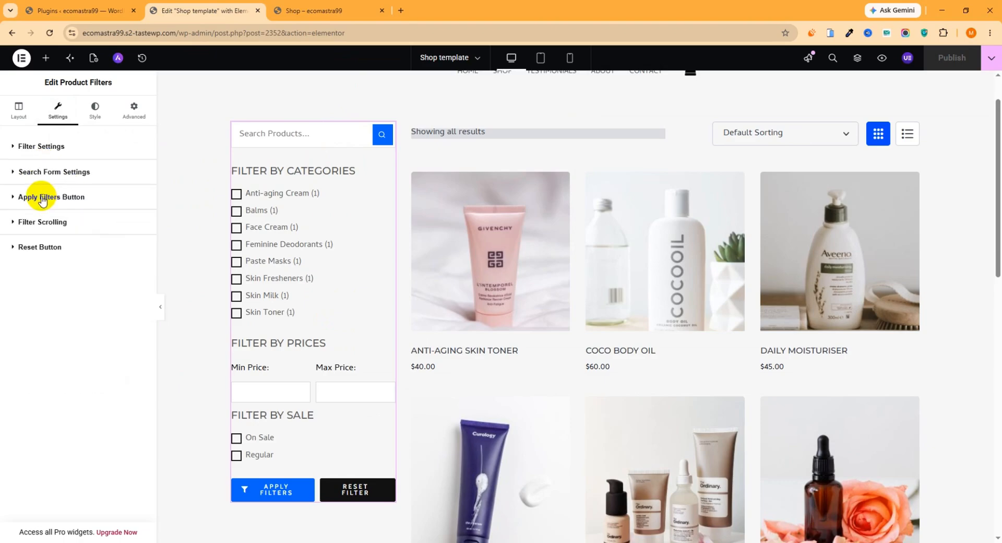
- Try showing the filter header text above the product filters, and switch it back off
left_click(43, 147)
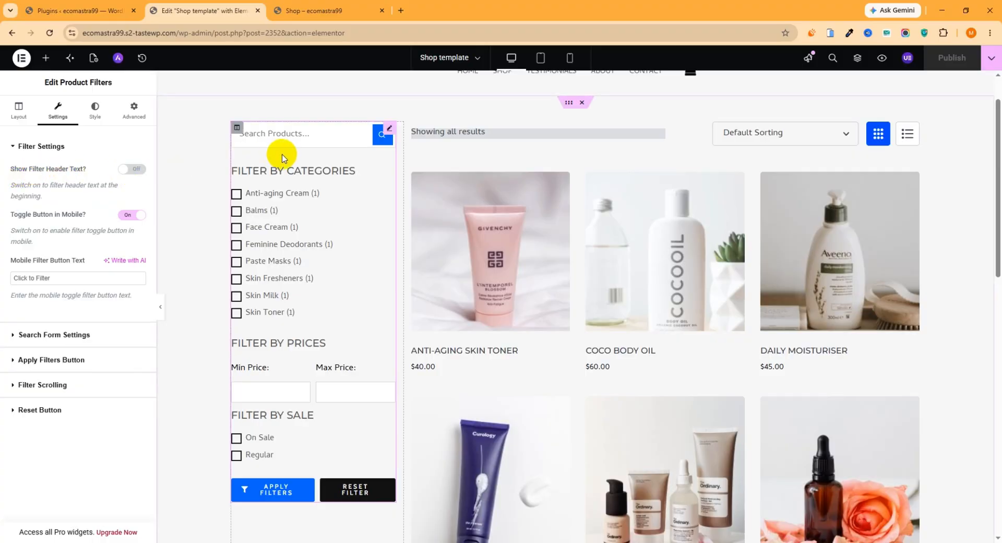
left_click(132, 169)
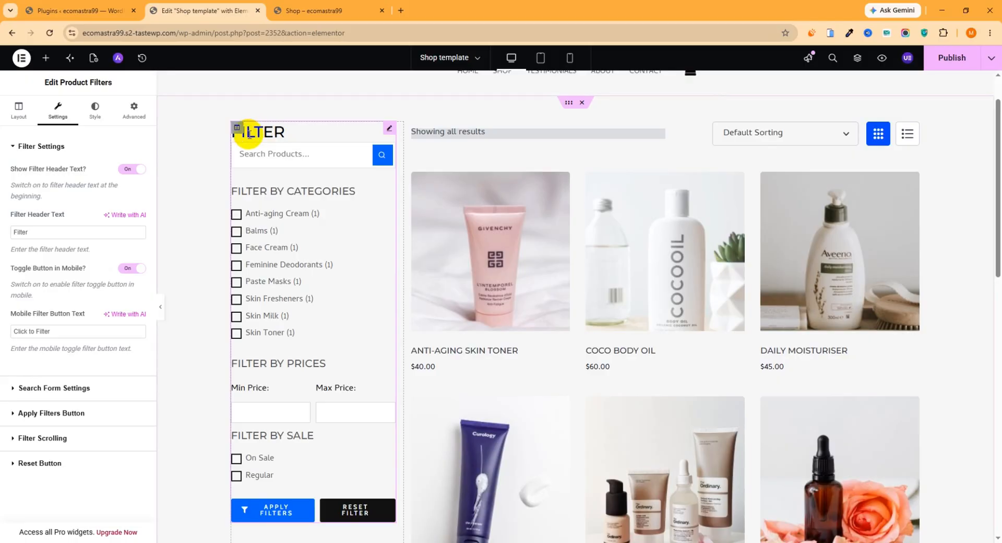
left_click(130, 170)
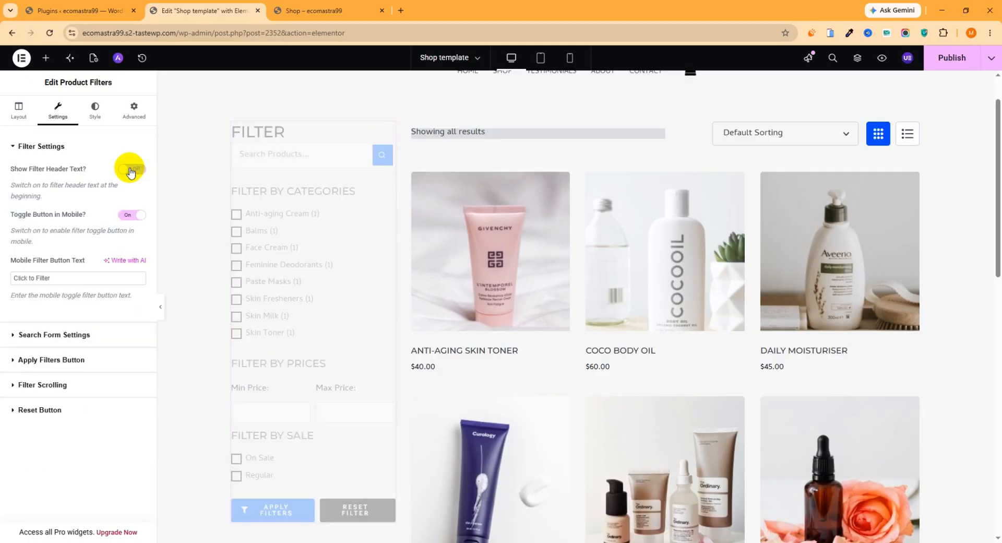
- Review the Product Filters search form settings, including the search title, placeholder and button icon
left_click(53, 335)
scroll(309, 261, "up", 3)
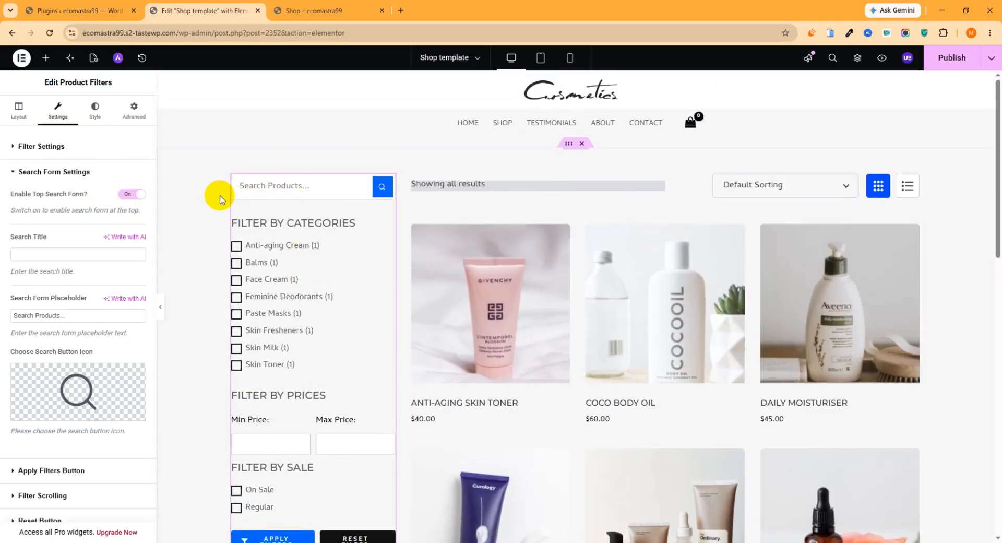
left_click(76, 173)
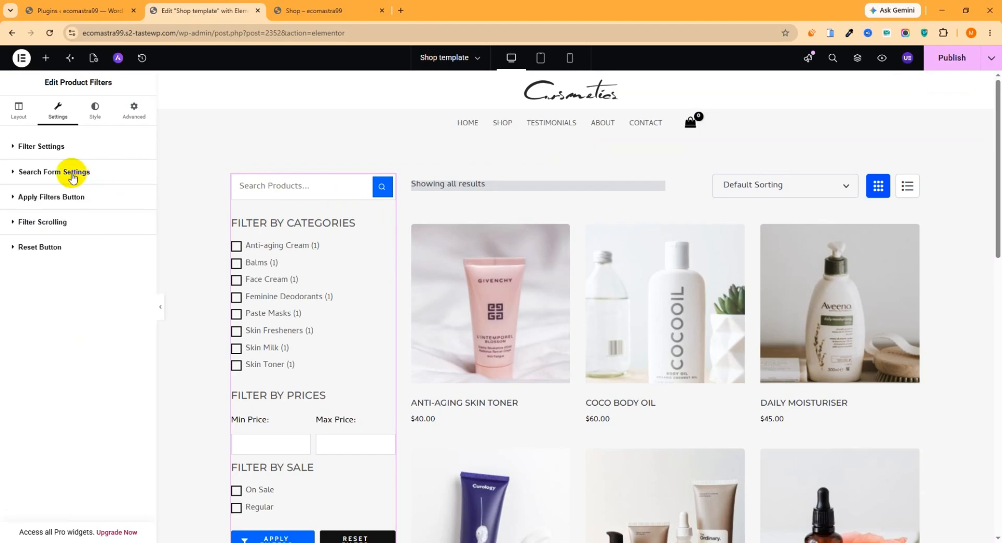
left_click(73, 175)
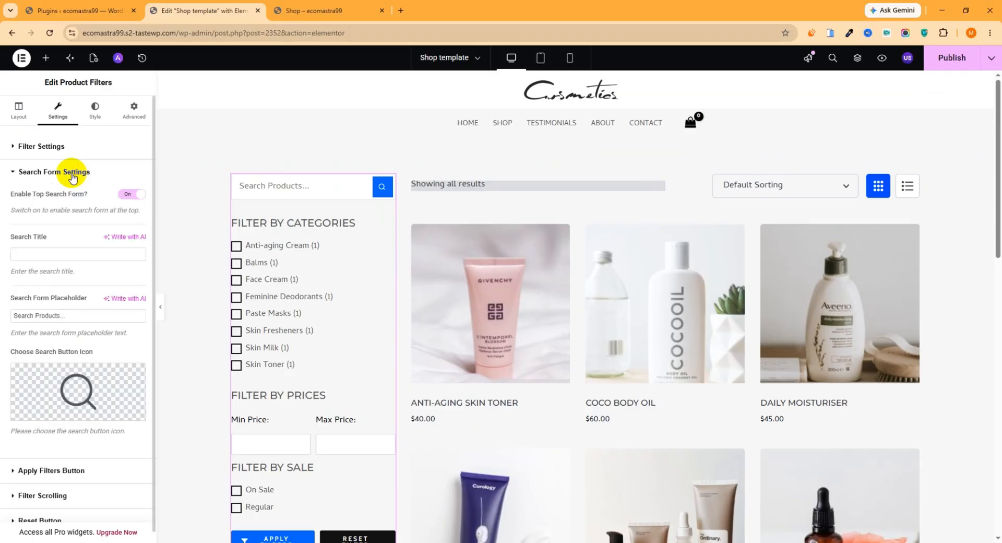
left_click(73, 175)
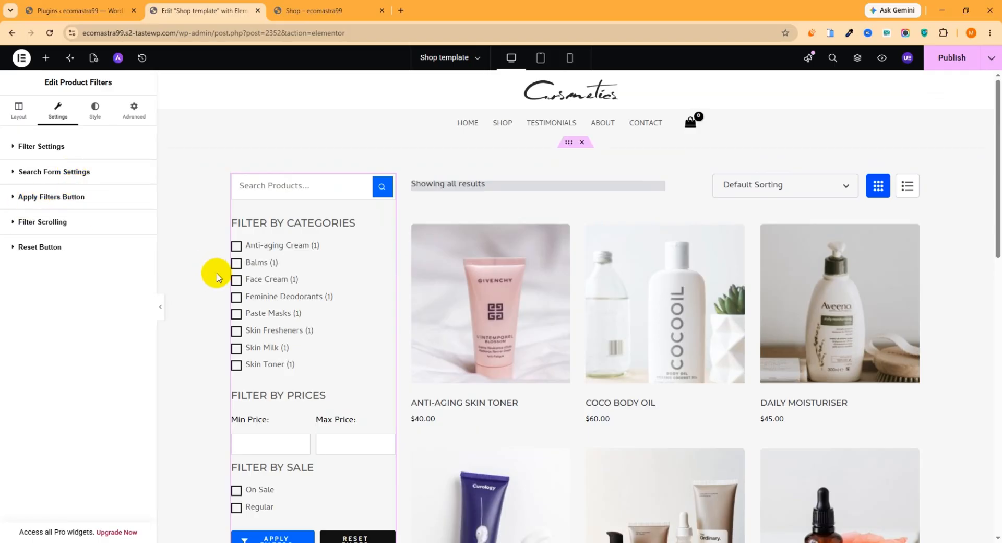
- Examine the Apply Filters button text and icon, the filter scrolling options, and the Reset button behaviour and text
scroll(225, 292, "down", 4)
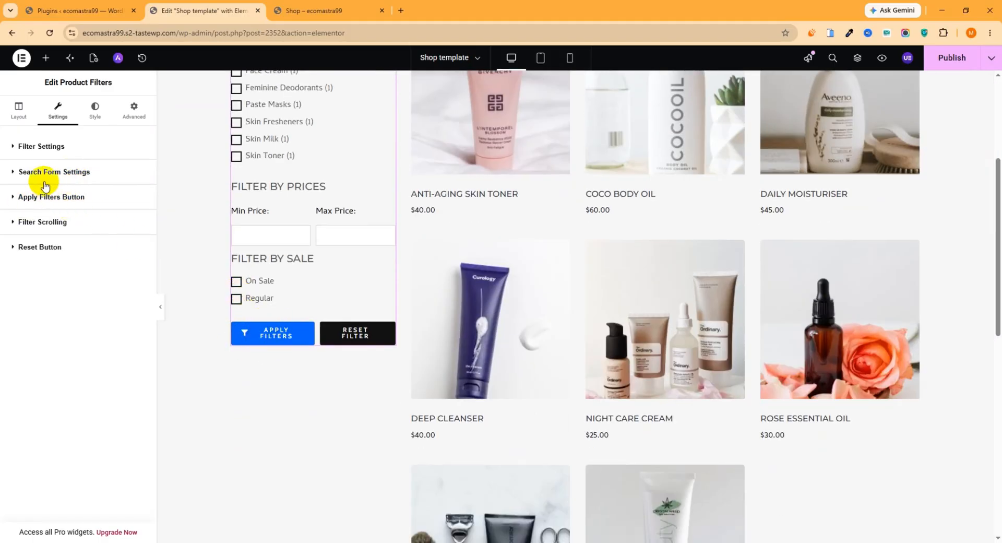
left_click(66, 197)
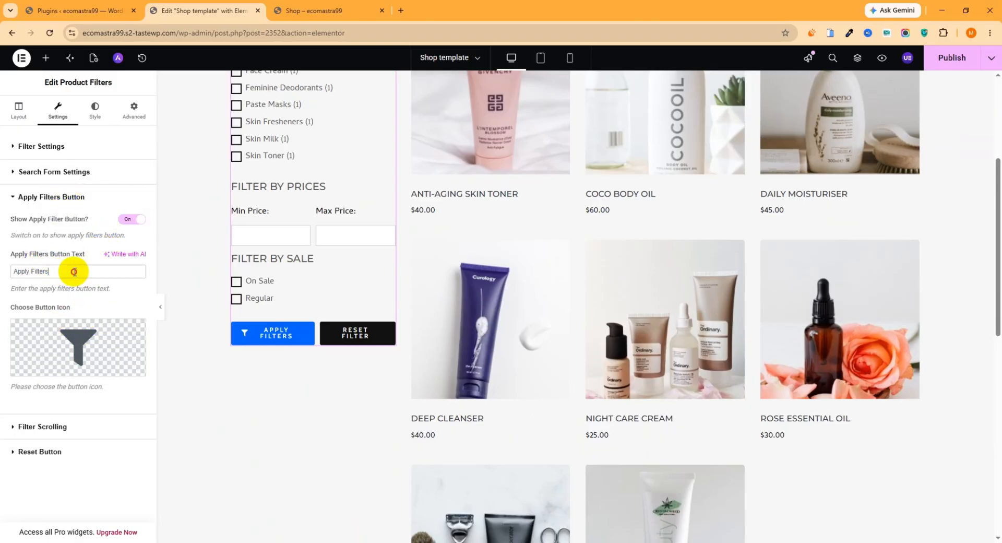
left_click_drag(57, 271, 20, 269)
mouse_move(75, 350)
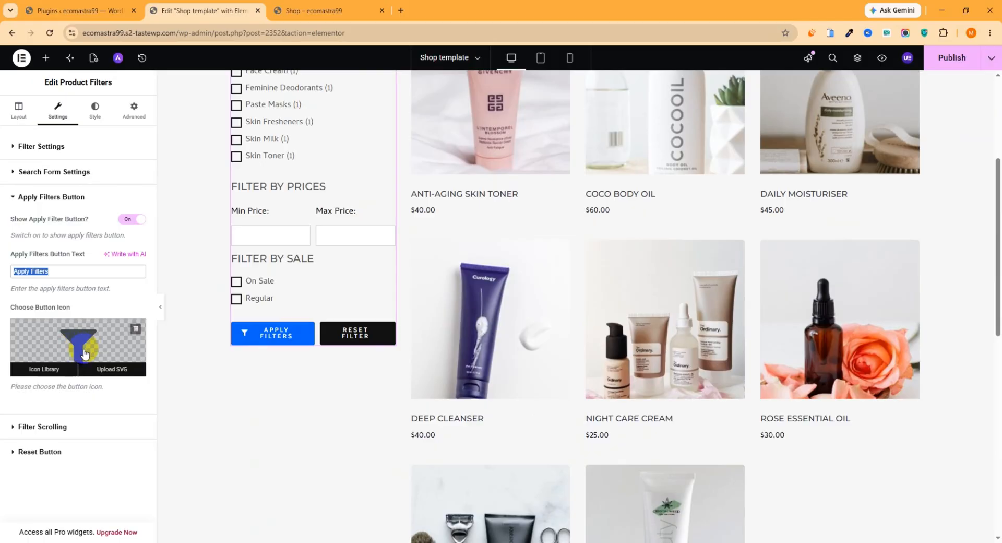
left_click(54, 427)
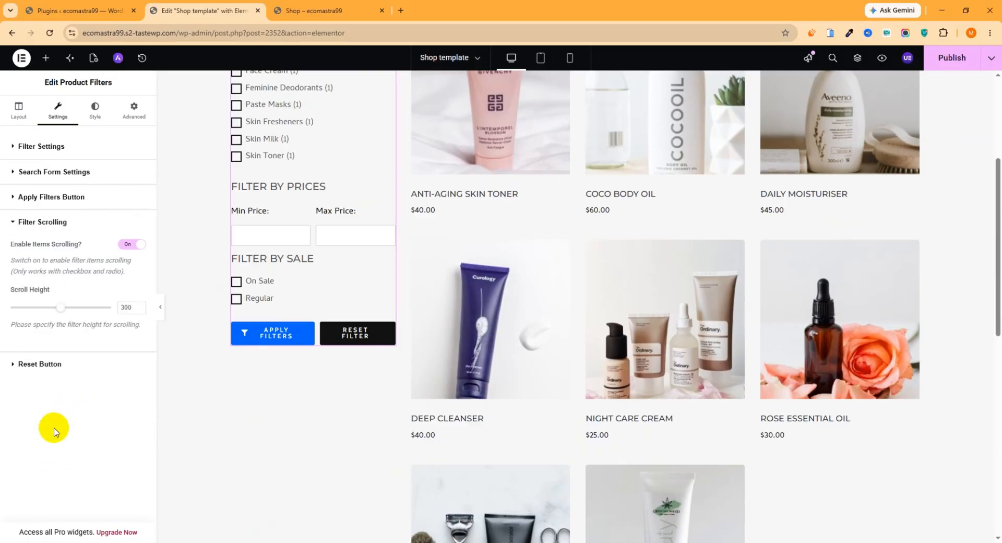
left_click(29, 367)
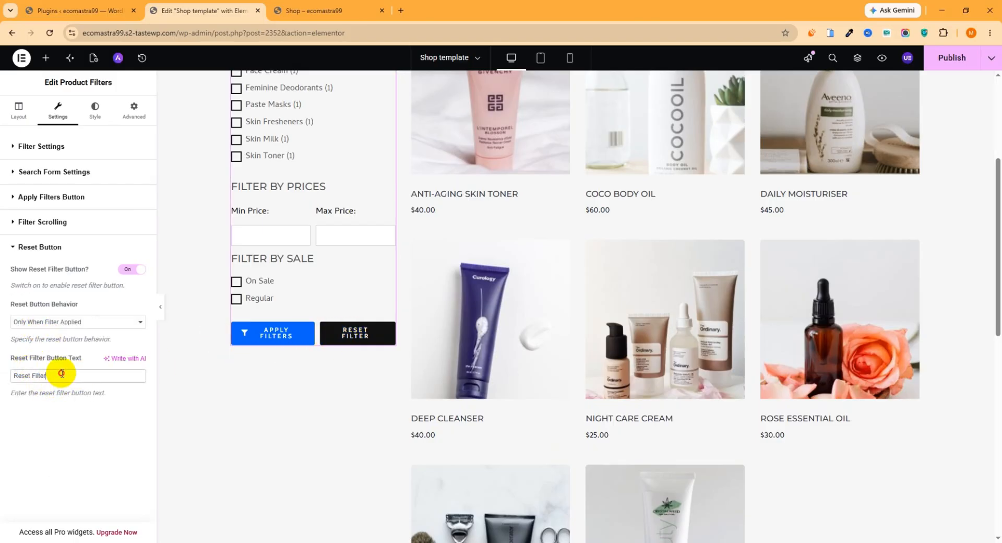
left_click_drag(61, 373, 11, 376)
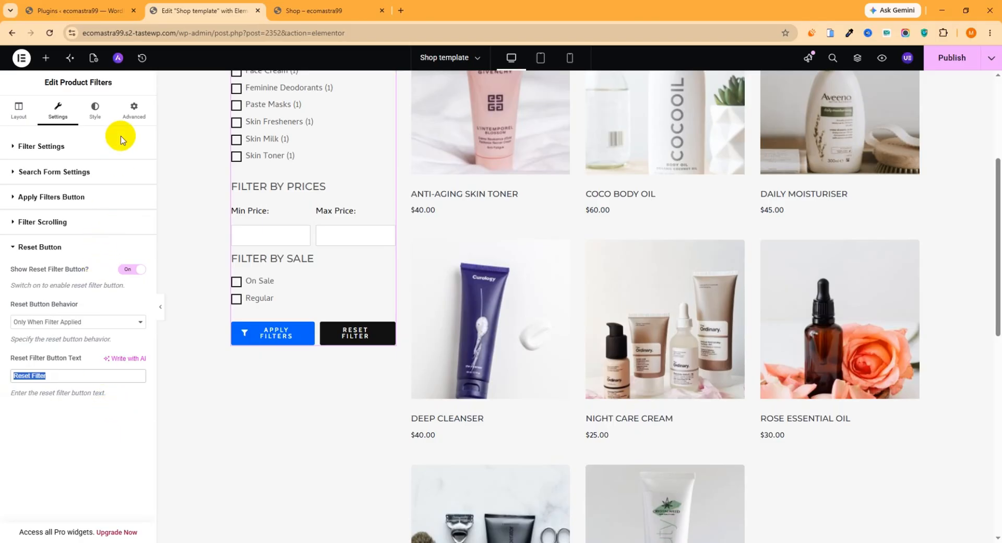
- Look through the Product Filters style options for the filter title's typography, colors, border and spacing
left_click(97, 118)
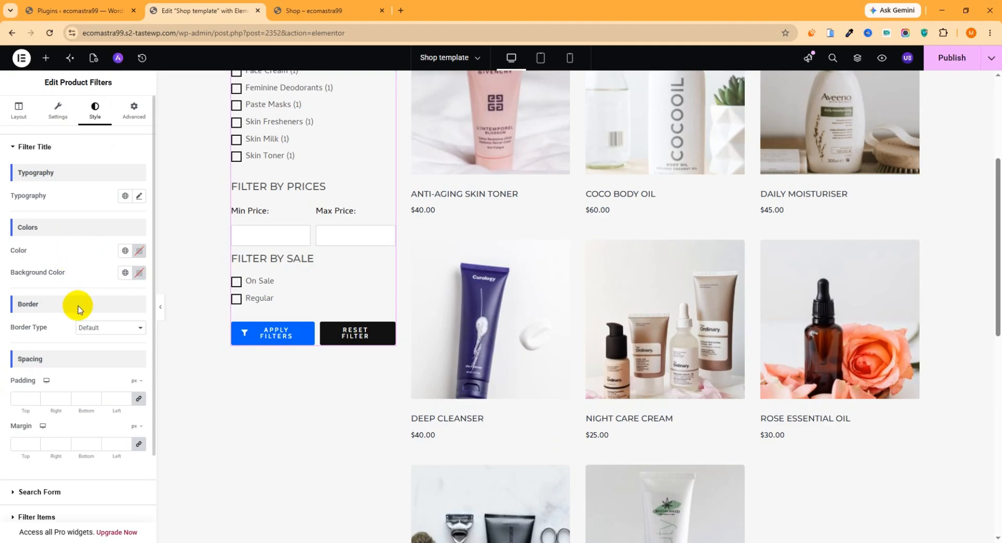
scroll(69, 307, "down", 2)
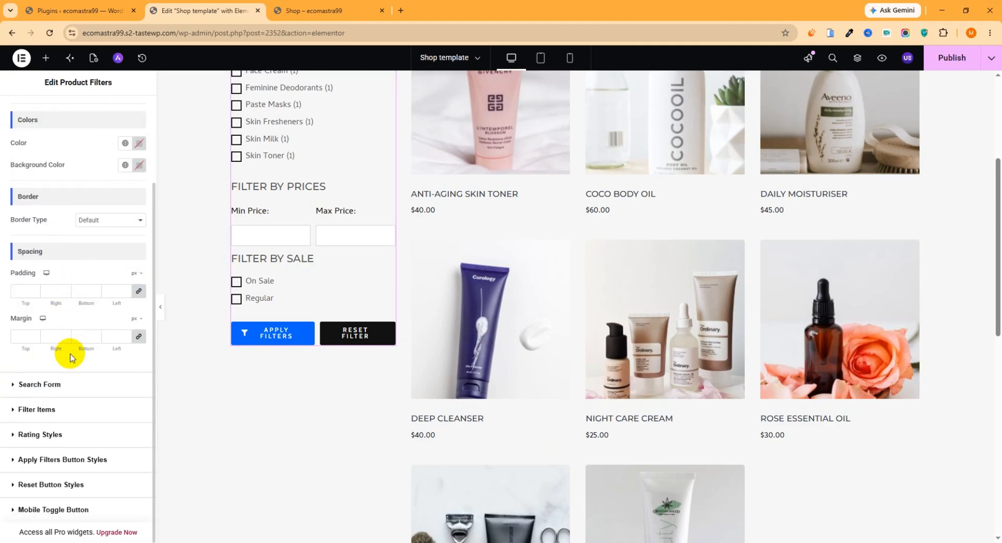
scroll(71, 357, "up", 2)
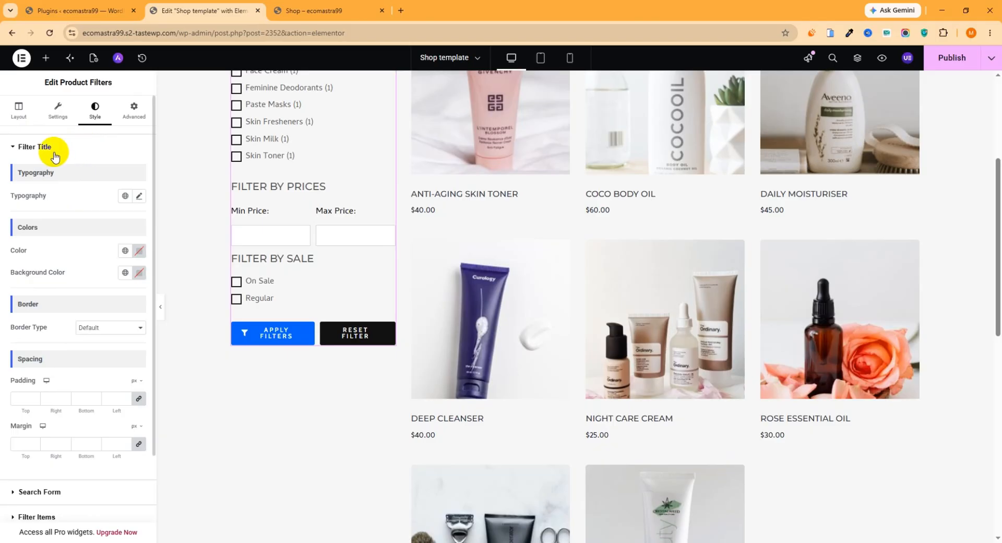
- Open the Product Archive widget for editing and look over its layout options and the product grid
scroll(595, 257, "up", 4)
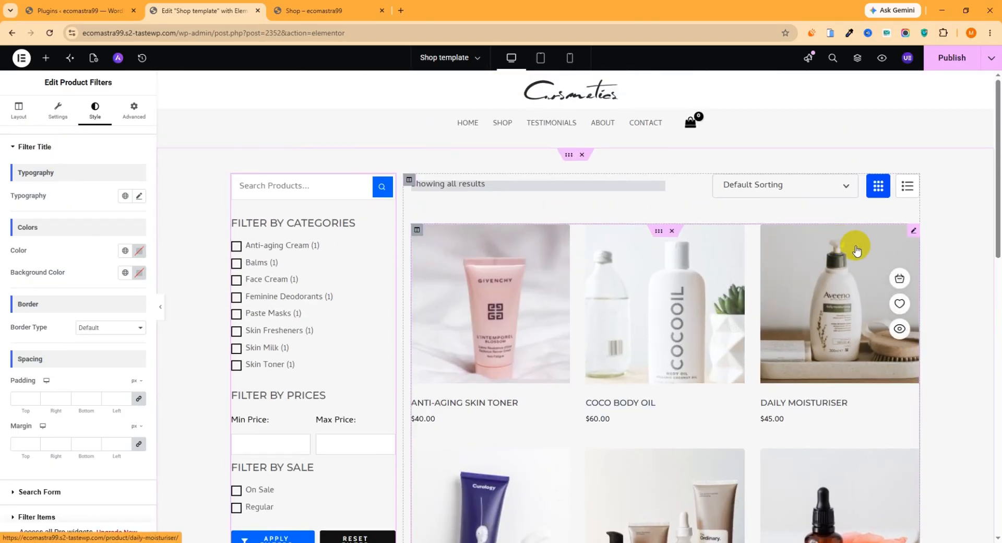
left_click(913, 232)
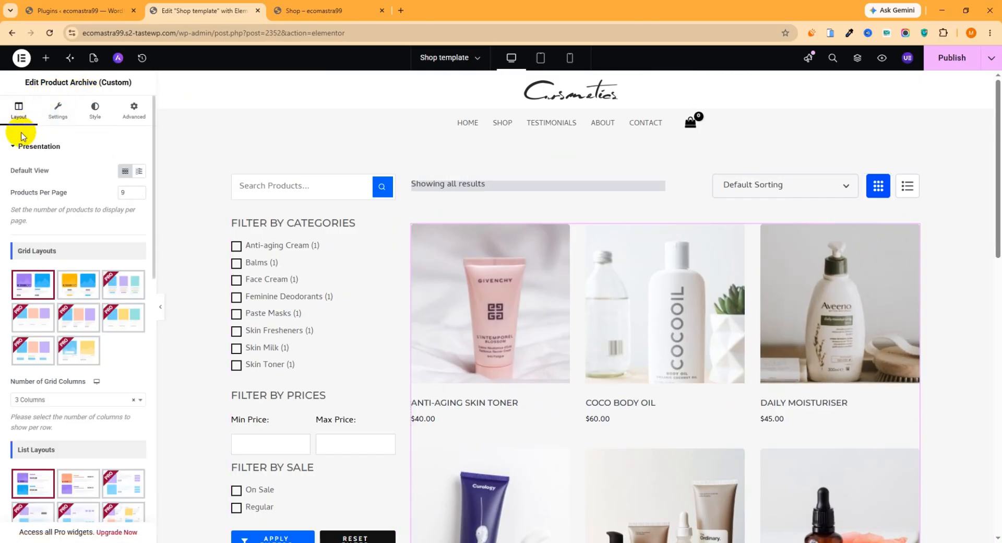
scroll(562, 271, "down", 3)
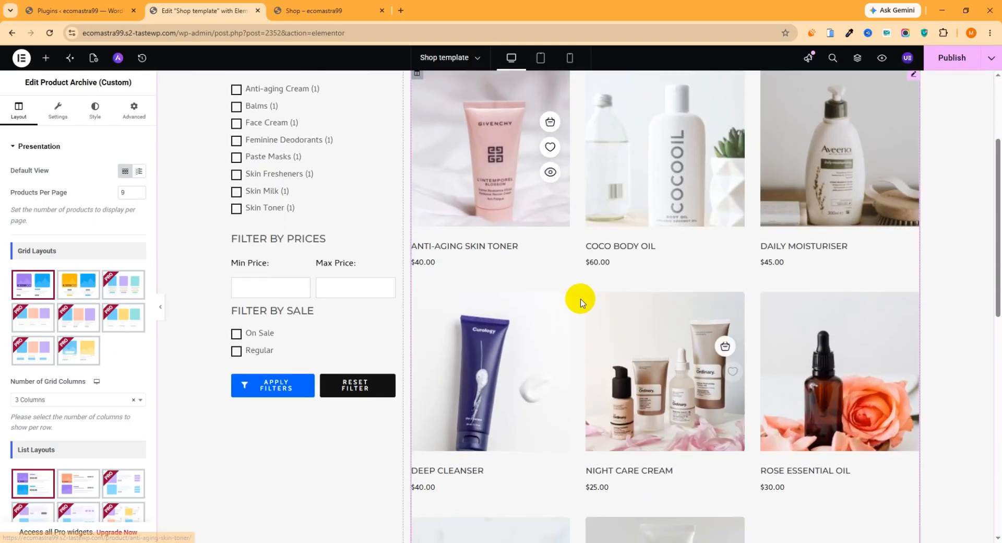
scroll(580, 300, "up", 3)
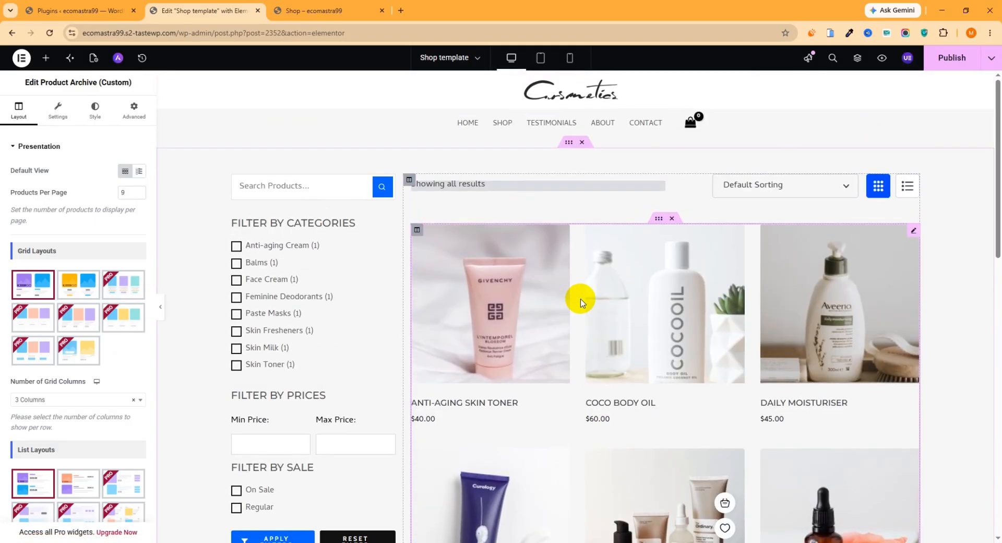
- Try List as the product archive's default view, switch back to Grid, and look over the product rows
left_click(139, 173)
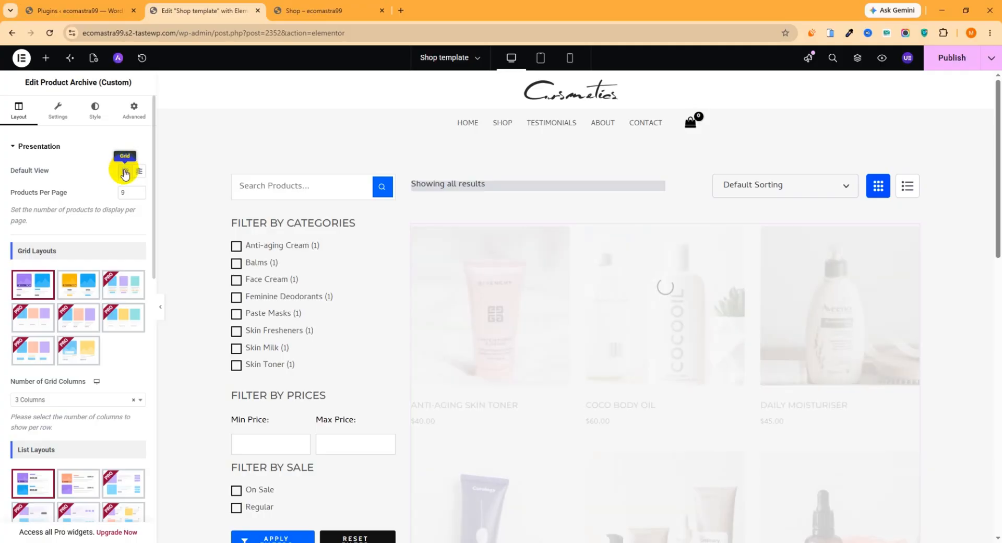
left_click(125, 170)
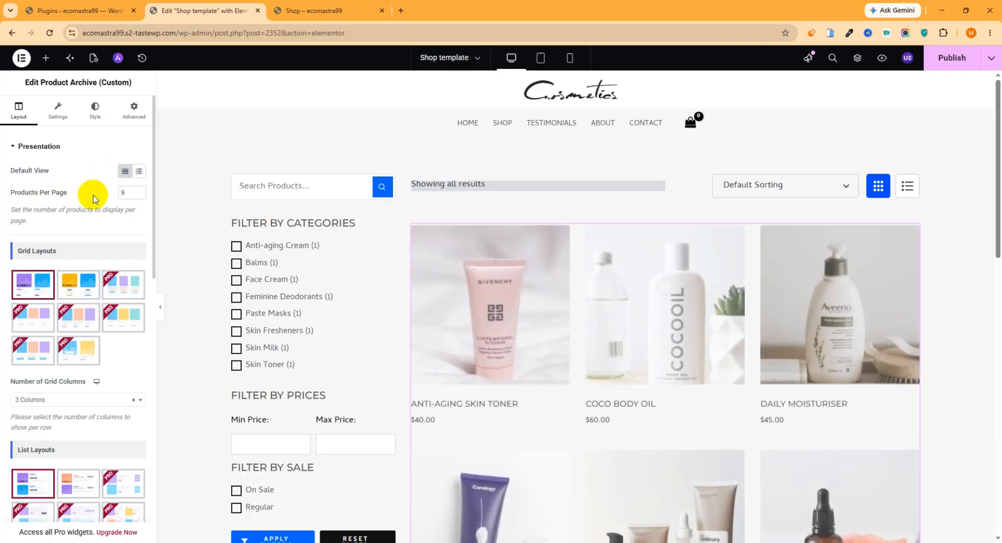
scroll(514, 240, "down", 8)
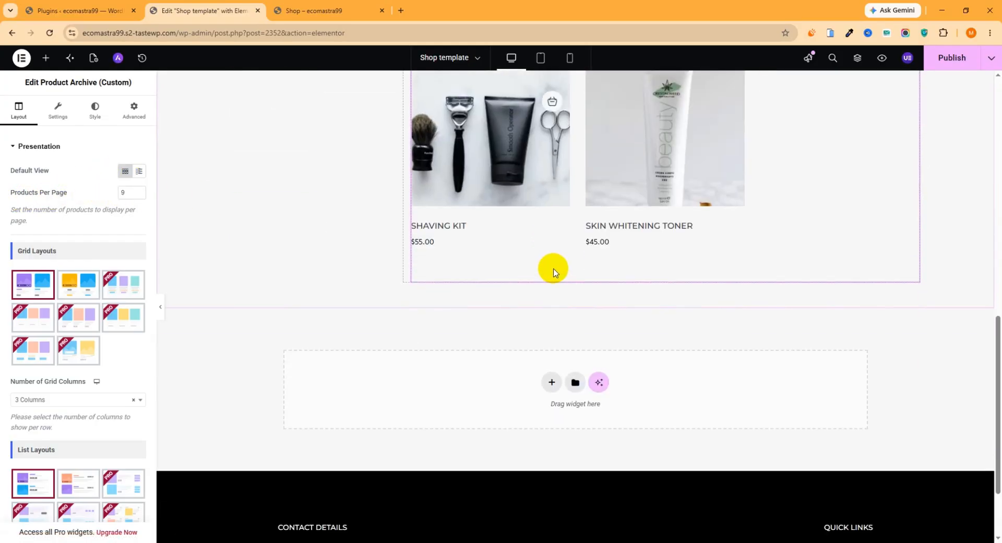
- Set the product archive's Products Per Page to 6
scroll(552, 268, "up", 5)
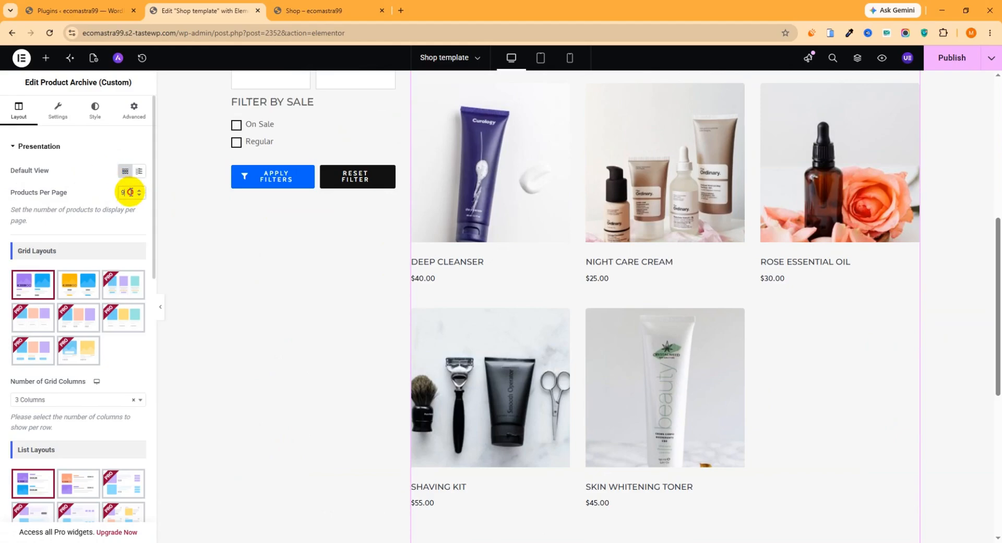
left_click_drag(130, 192, 111, 194)
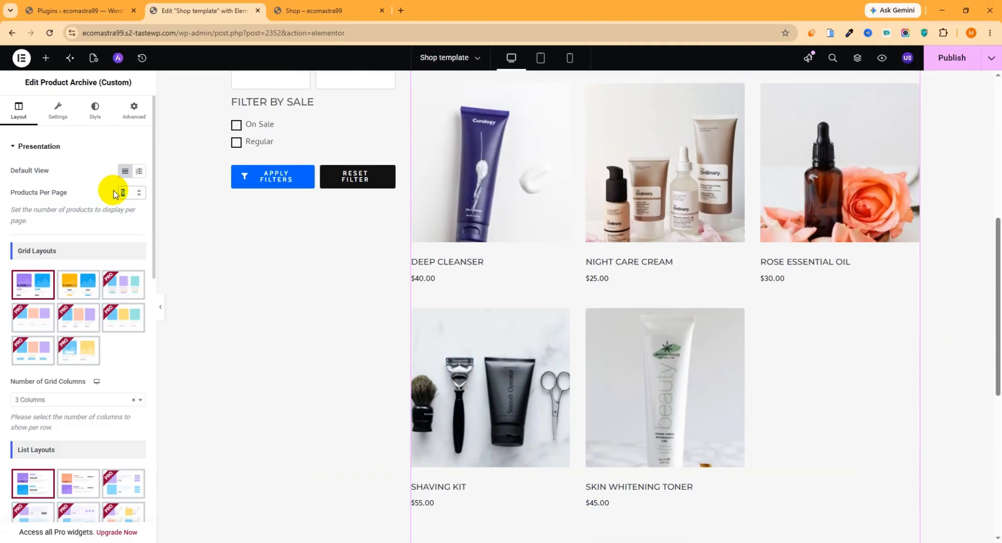
type("3")
scroll(89, 220, "down", 2)
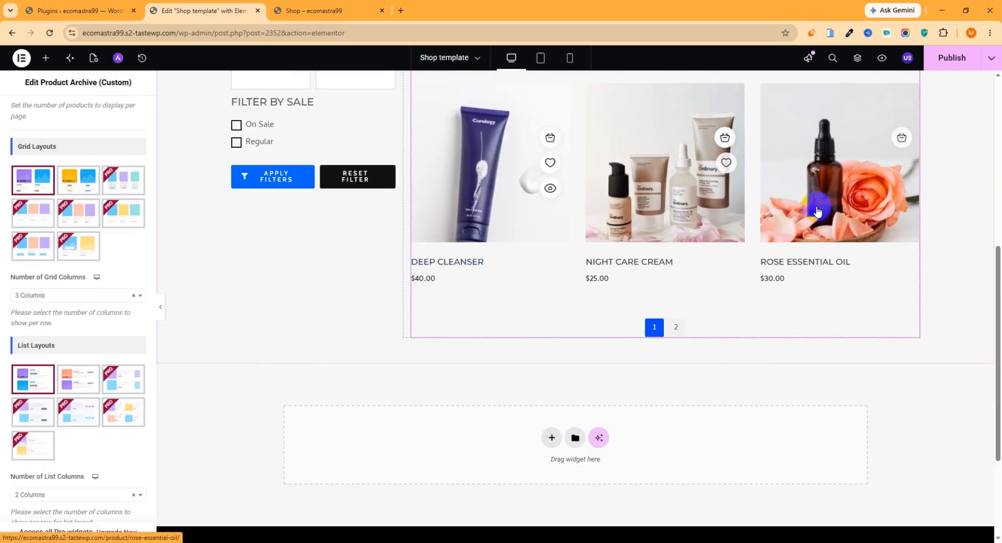
- Look through the product archive's grid column choices, list view image settings and action button layout presets
left_click(66, 298)
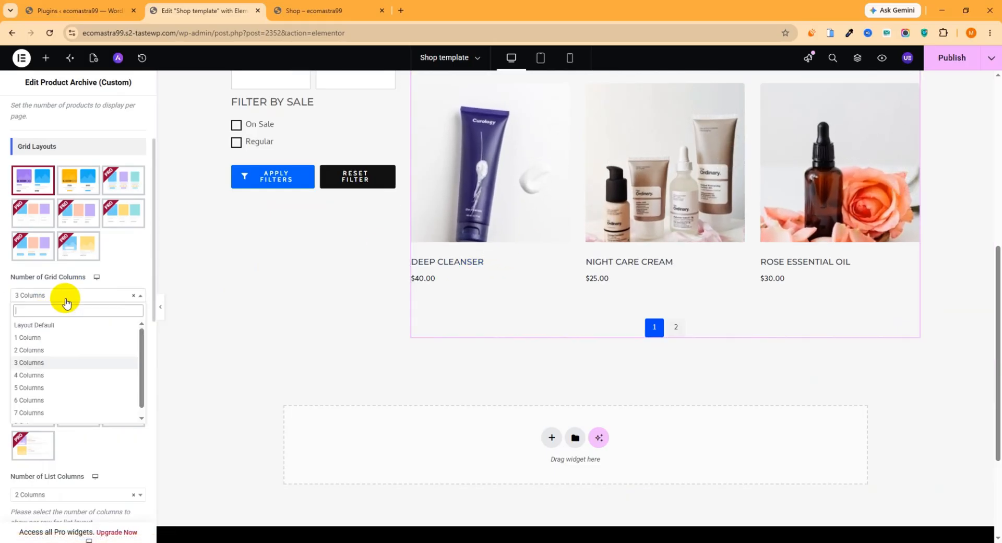
left_click(76, 294)
scroll(73, 300, "down", 4)
scroll(71, 307, "down", 3)
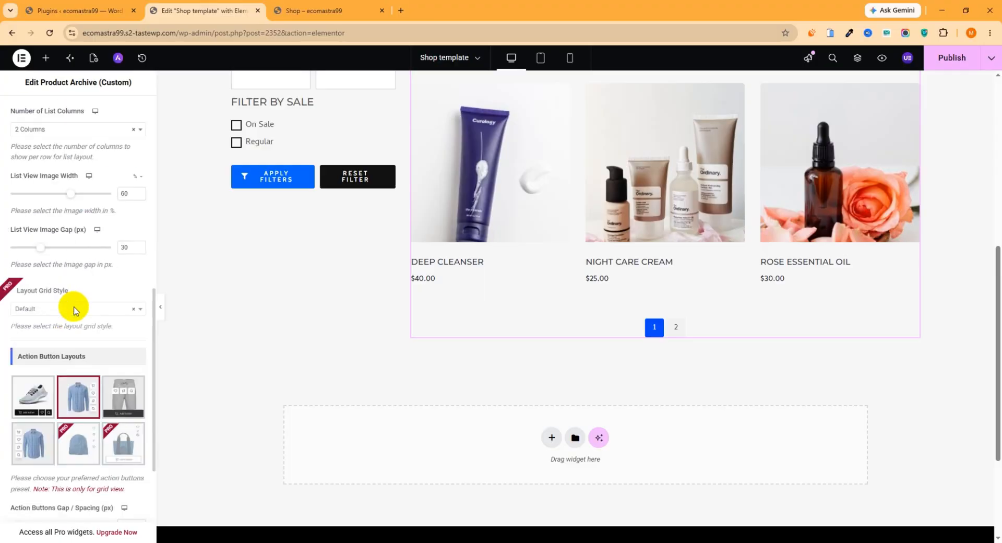
scroll(68, 316, "down", 1)
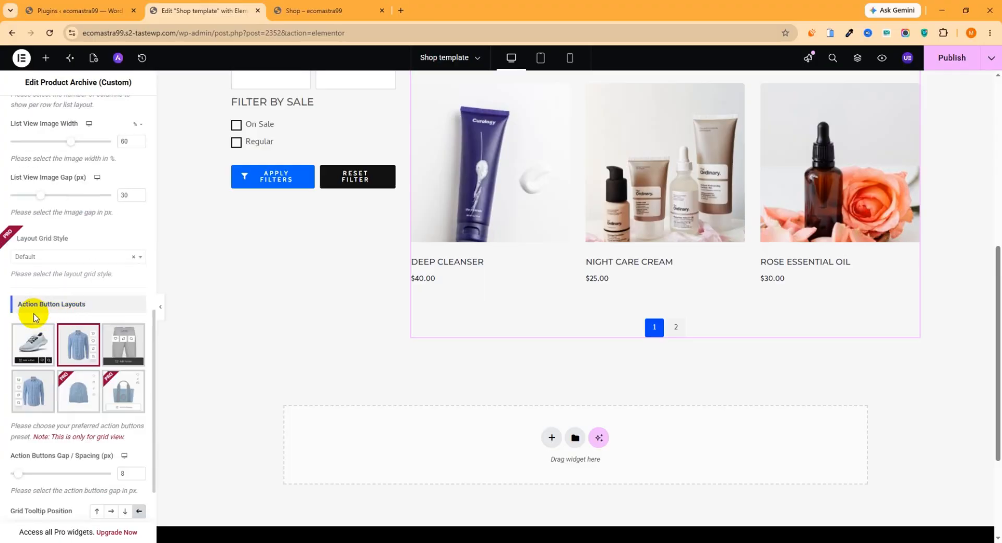
scroll(537, 268, "up", 2)
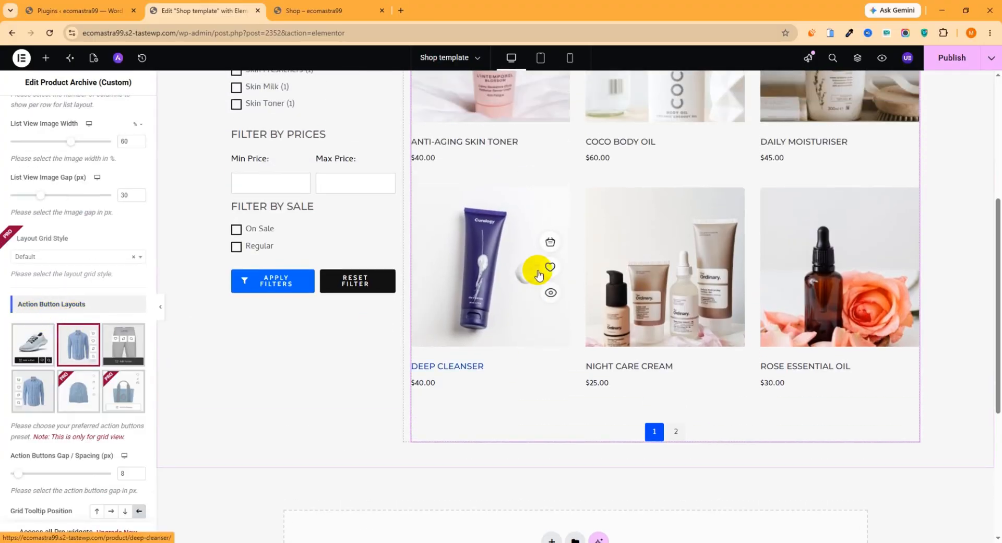
- Try the Preset 1 and Preset 4 action button layouts, return to Preset 2, and check its buttons on a product
left_click(38, 348)
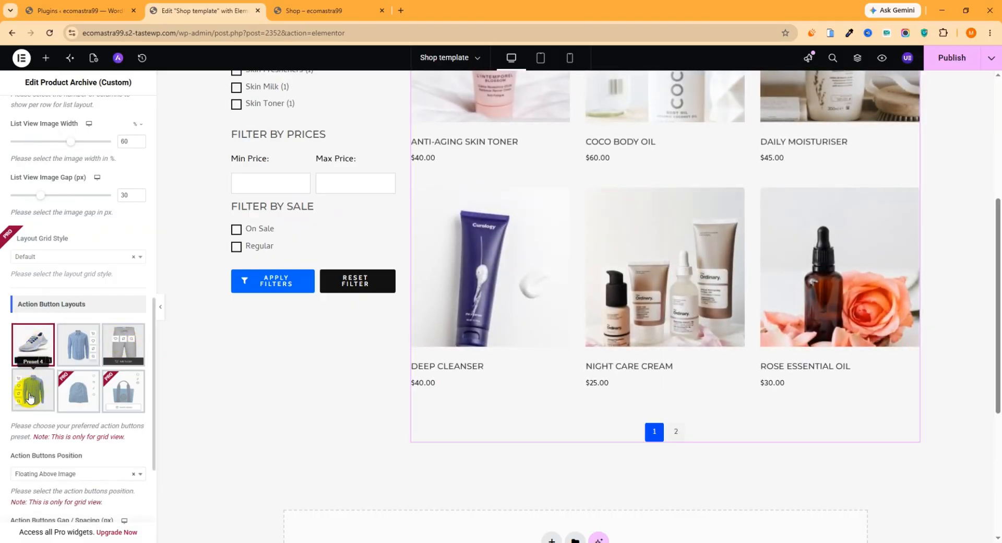
left_click(30, 398)
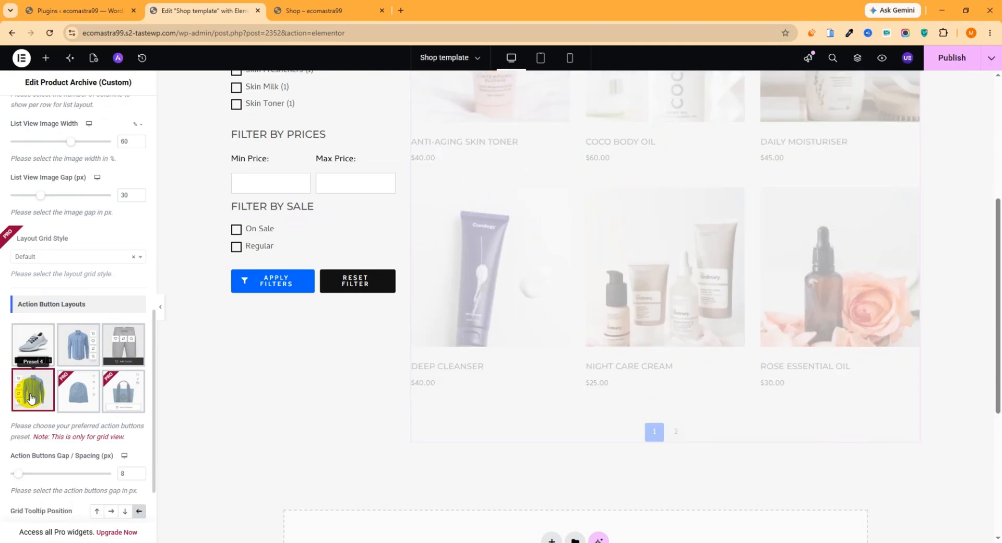
left_click(81, 349)
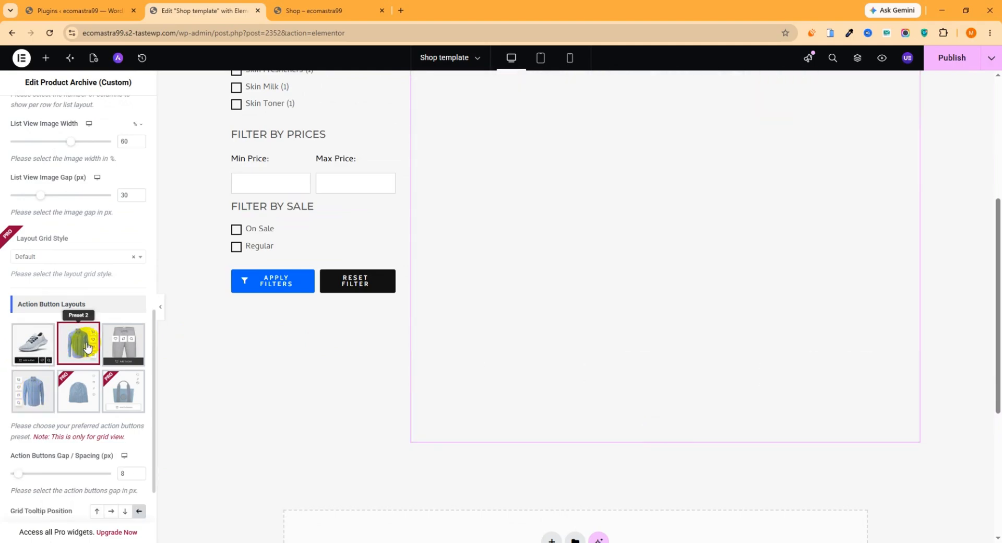
mouse_move(512, 270)
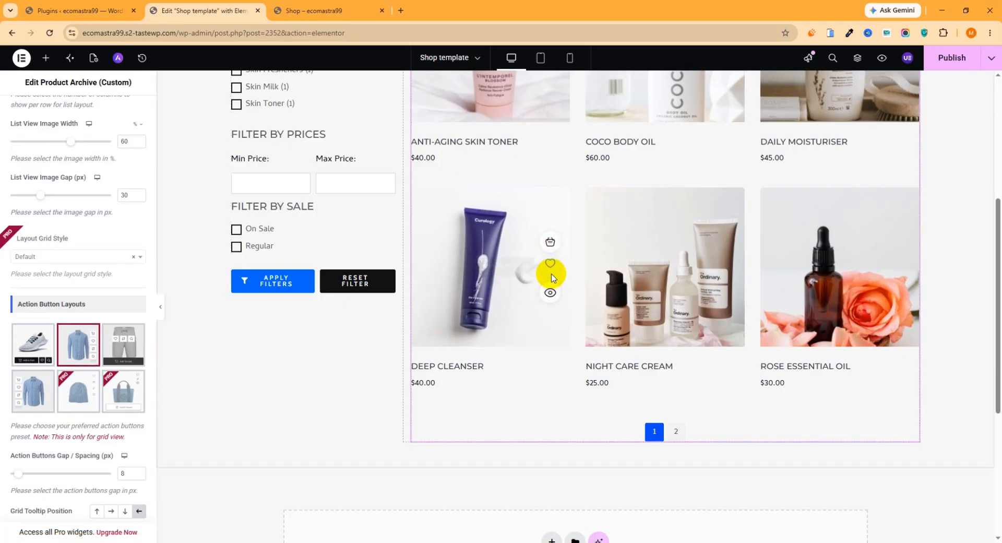
- Open the product archive's pagination settings, toggle pagination off and back on, and publish the shop template
scroll(55, 295, "down", 2)
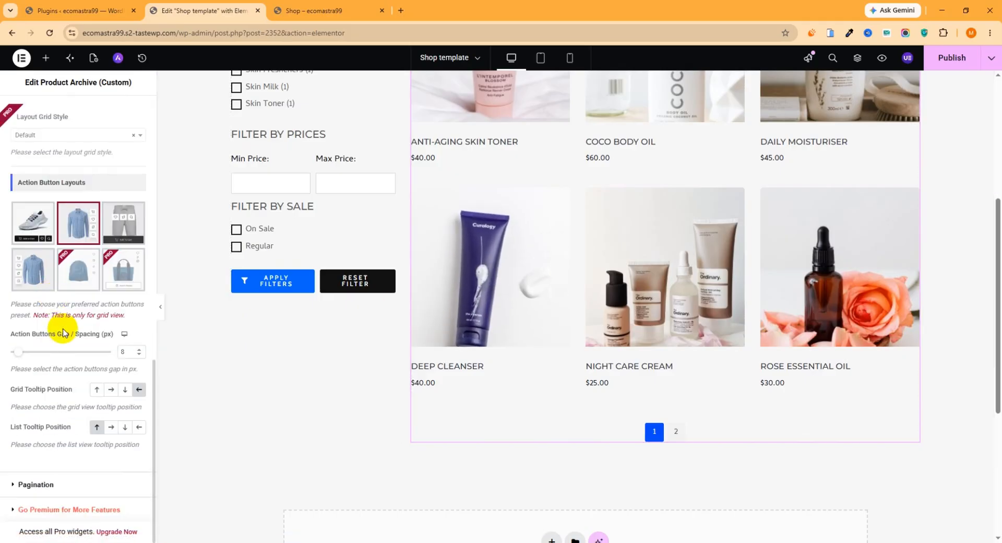
left_click(29, 484)
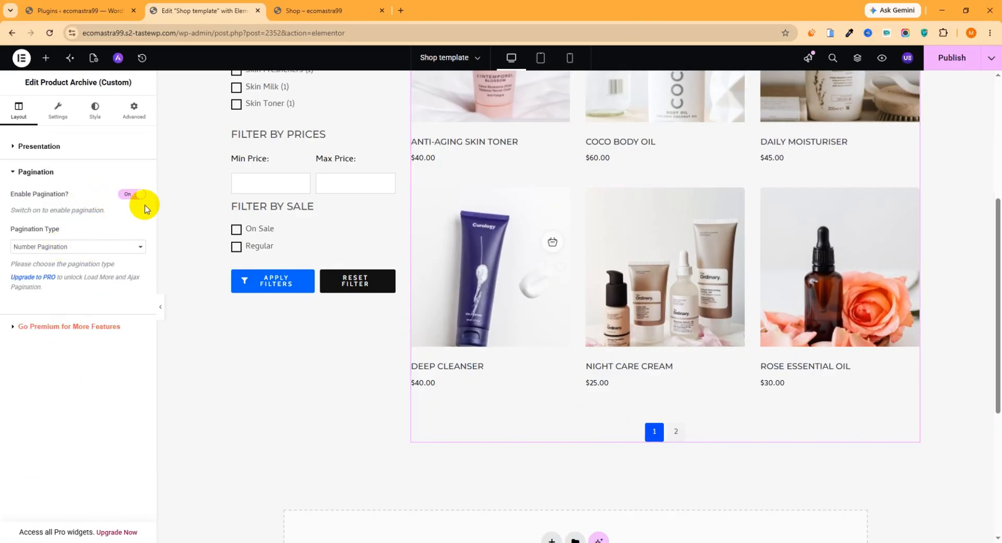
left_click(133, 194)
left_click(128, 195)
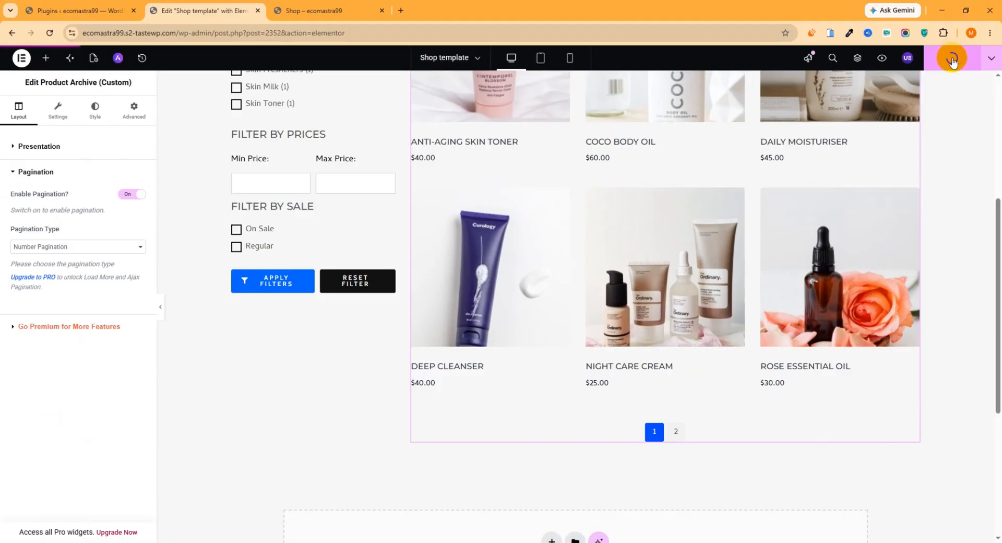
- Switch to the live shop page, reload it, and look over the product grid and the action buttons on the products
left_click(293, 15)
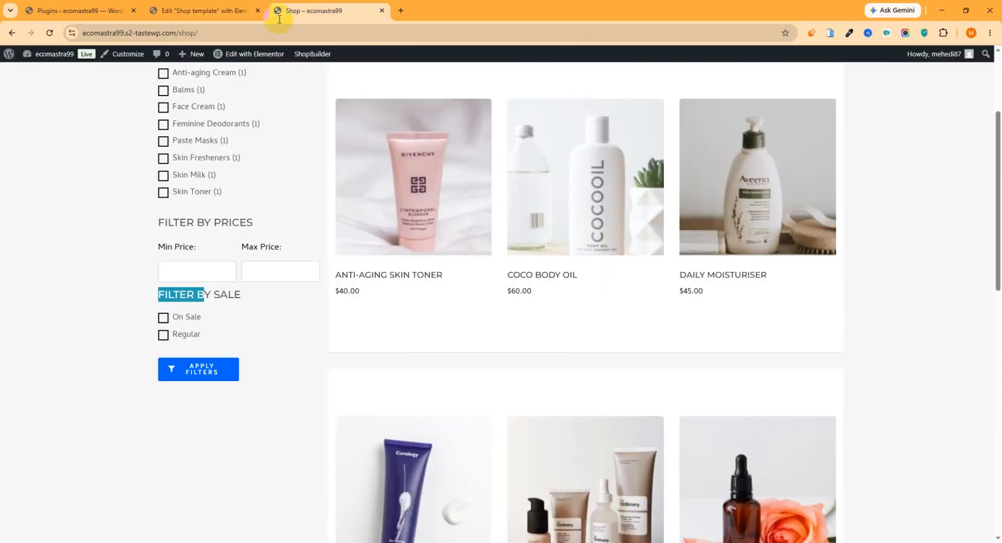
left_click(50, 34)
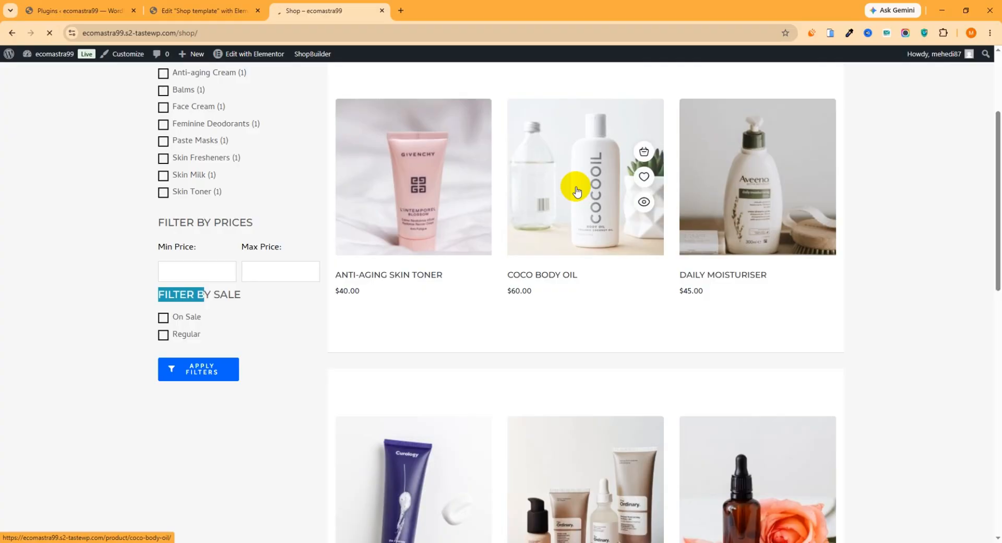
scroll(557, 235, "down", 2)
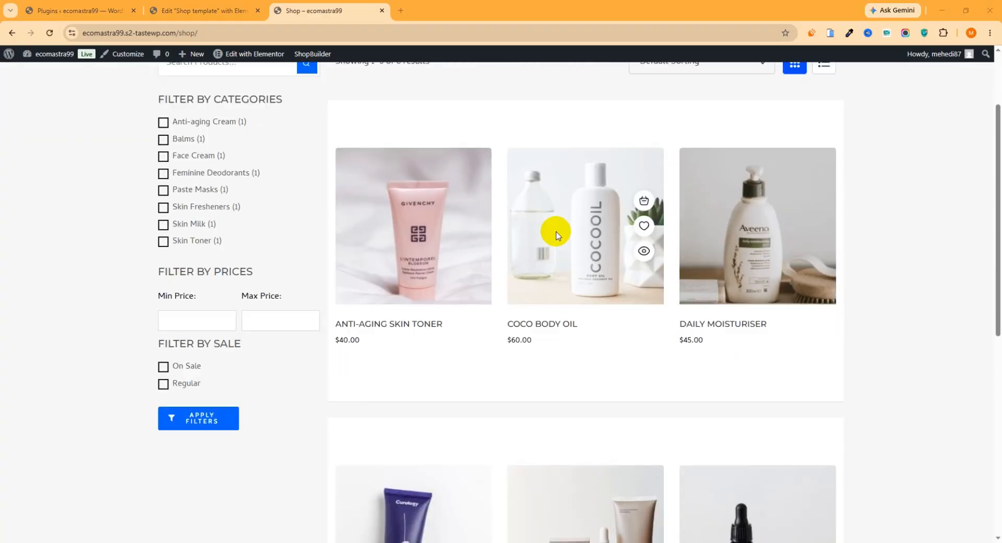
scroll(557, 235, "down", 1)
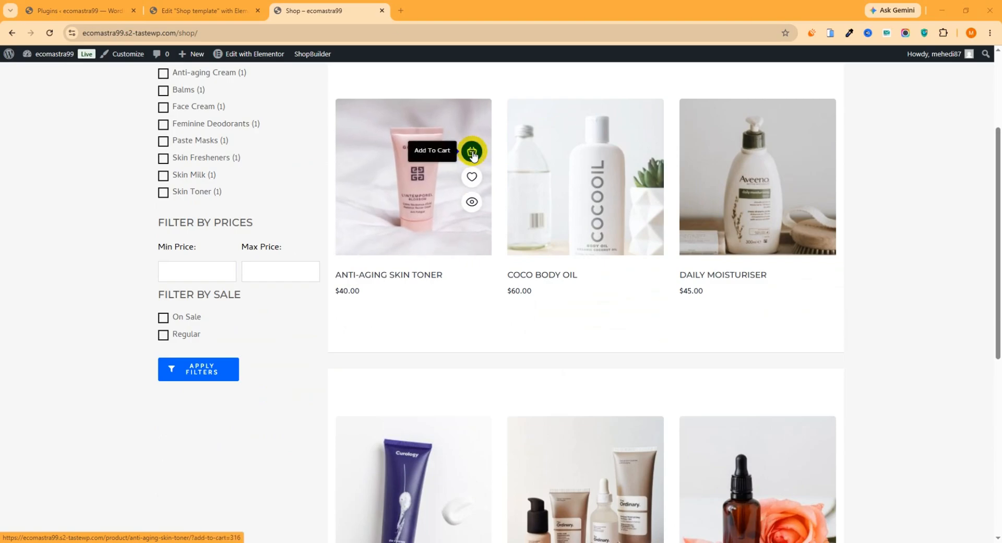
- Open and close the quick view of the Anti-Aging Skin Toner, and check the pagination below the live shop's products
left_click(474, 202)
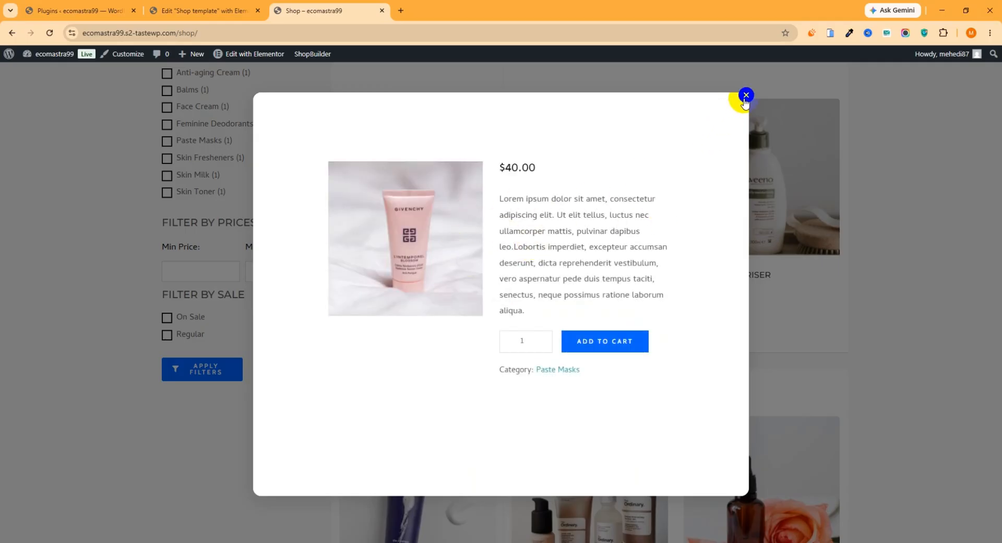
left_click(746, 96)
scroll(598, 240, "down", 5)
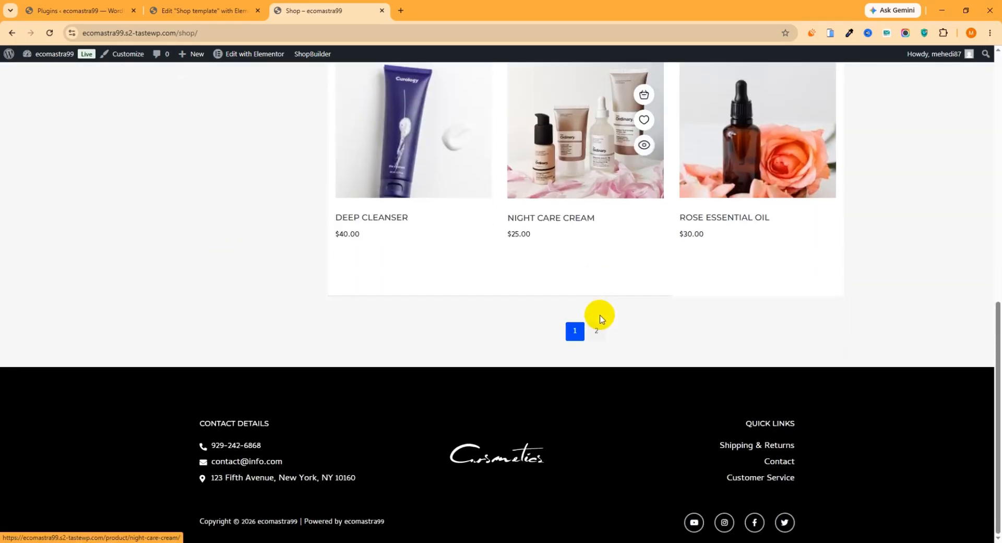
scroll(601, 317, "up", 5)
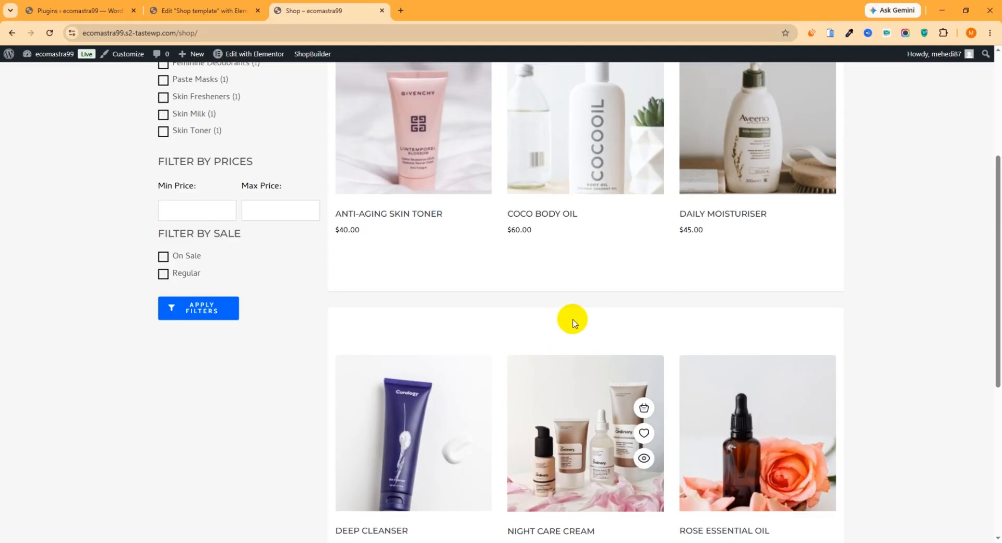
scroll(573, 323, "up", 4)
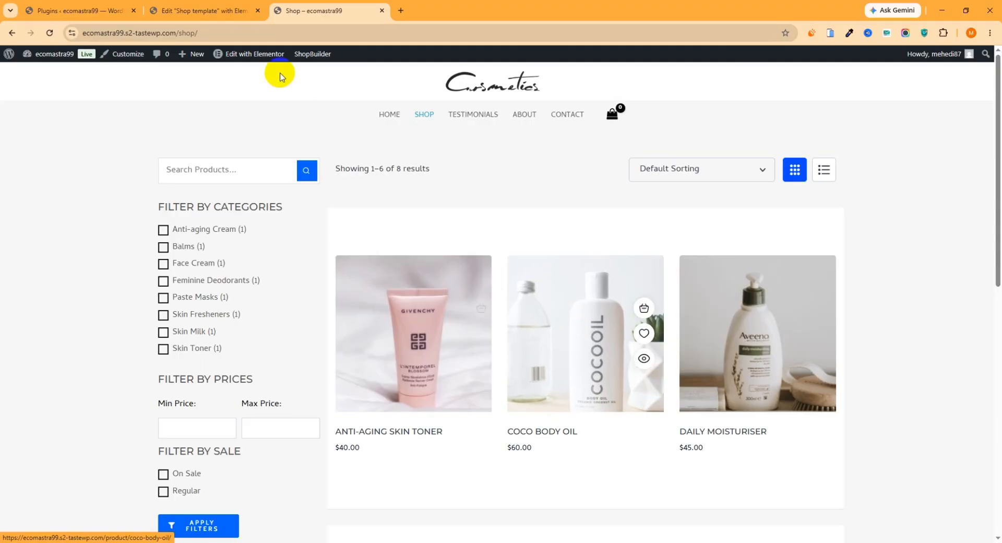
- Return to the shop template editor and examine the product archive's content visibility, product image, product title and badge settings
left_click(204, 10)
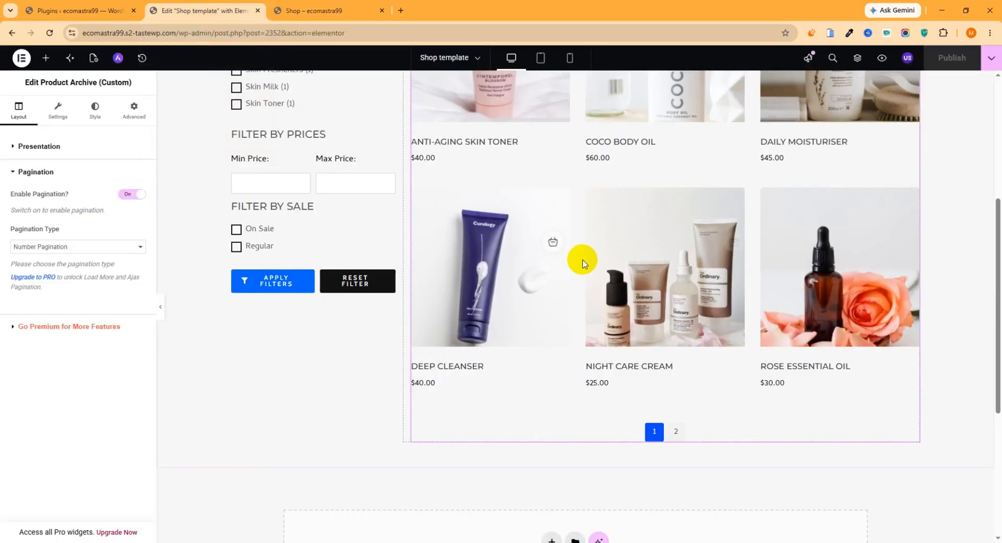
scroll(581, 264, "up", 5)
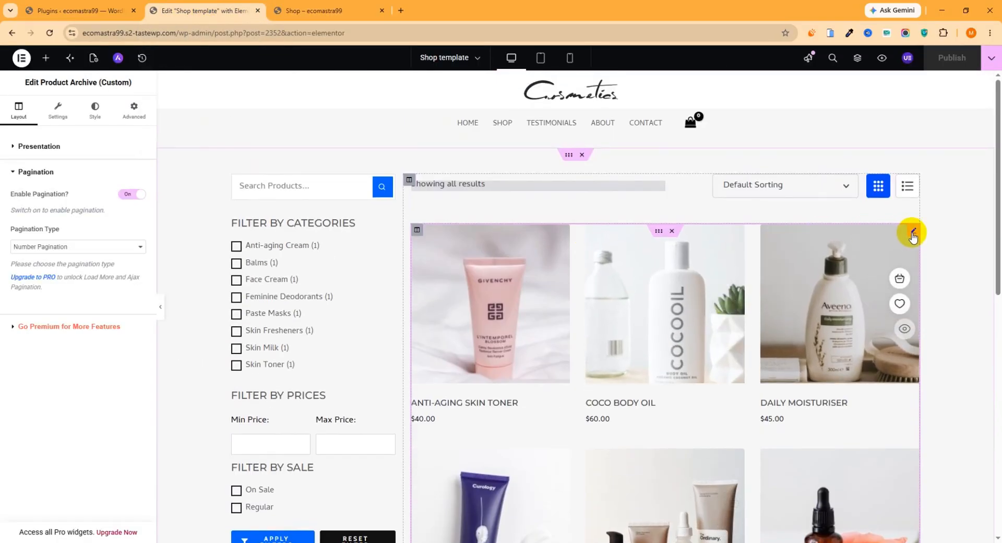
left_click(58, 109)
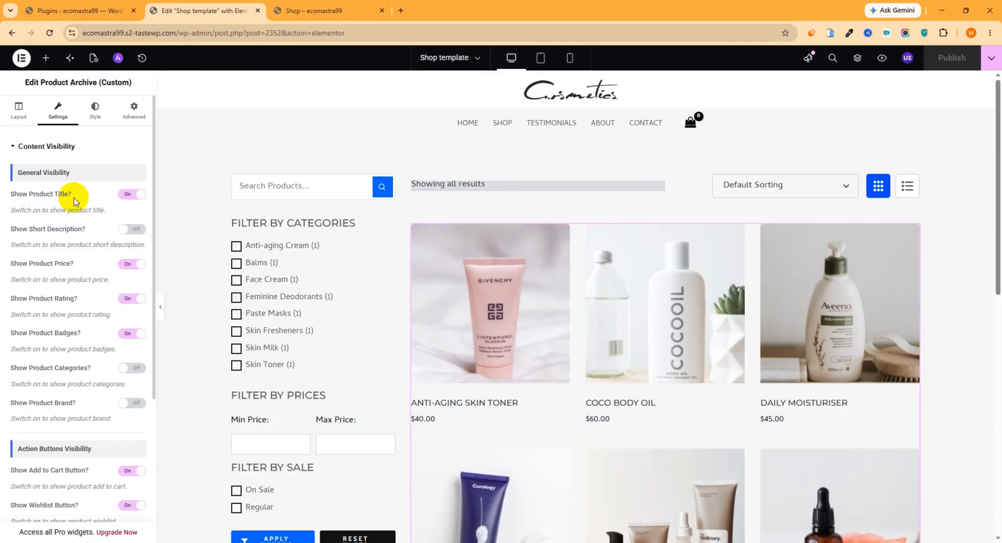
scroll(82, 353, "down", 4)
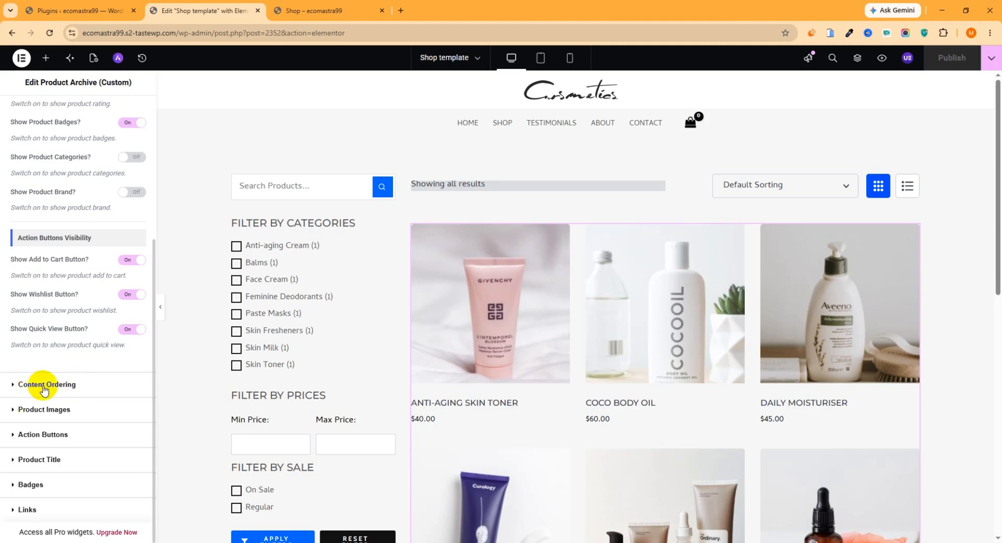
left_click(56, 411)
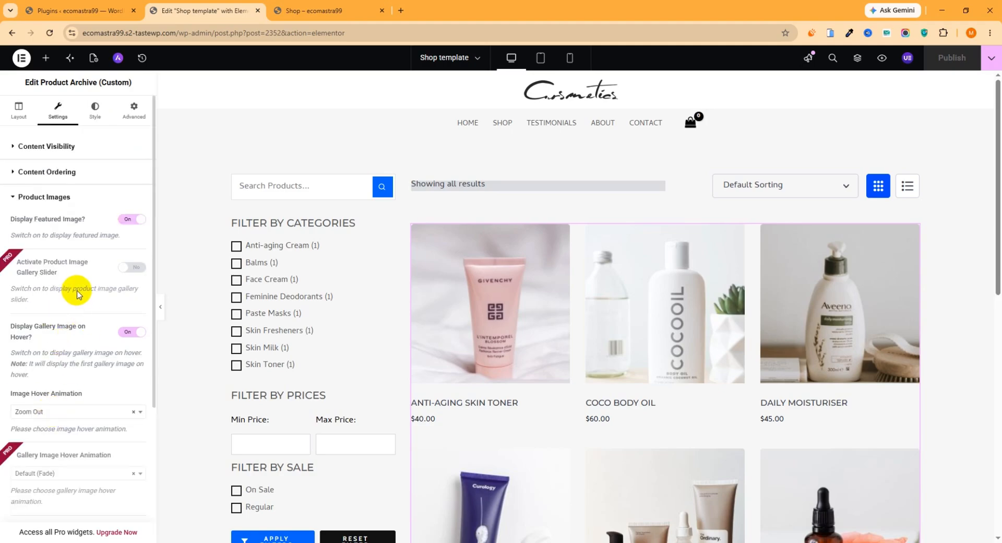
scroll(74, 303, "down", 4)
left_click(46, 460)
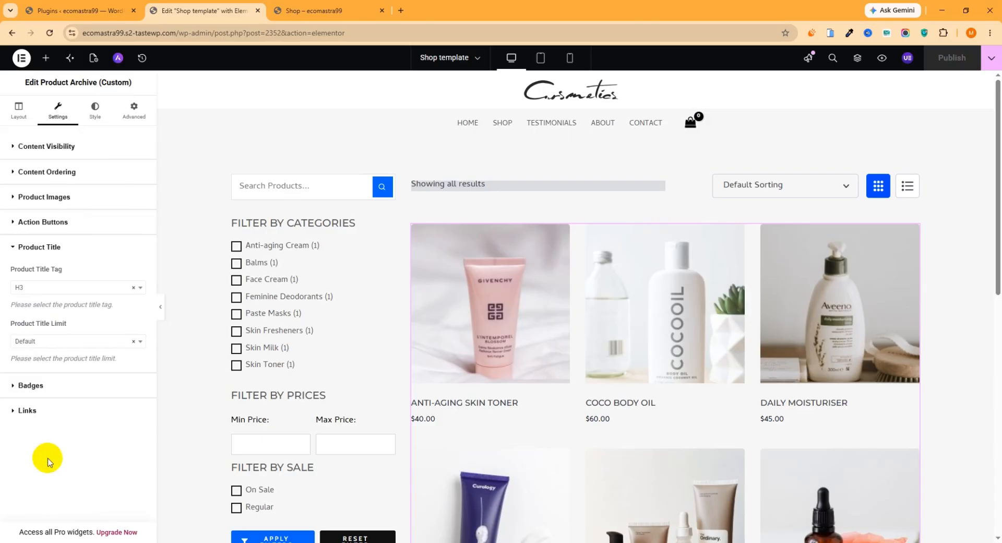
left_click(41, 384)
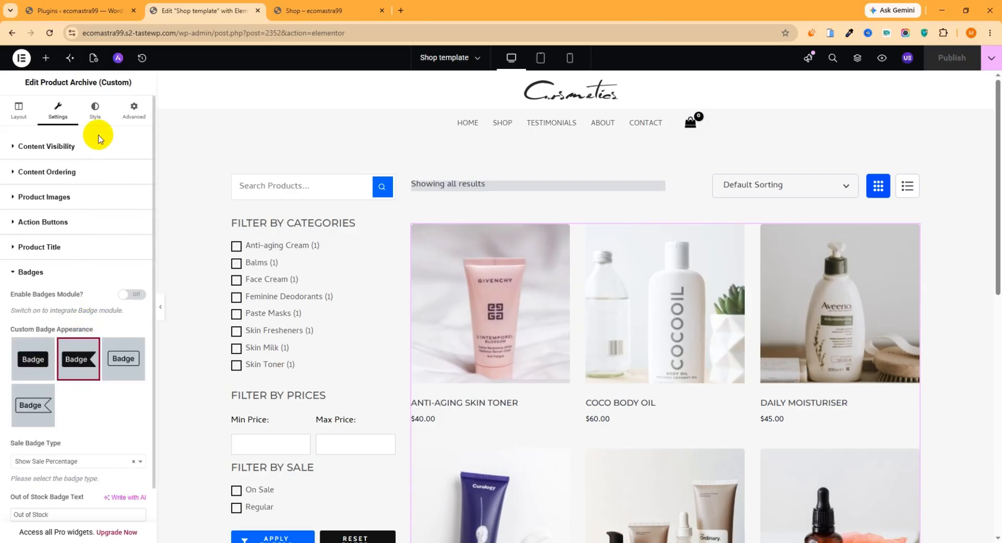
- Look through the product archive's style options for the color scheme, images, Compare button and Quick View button
left_click(95, 112)
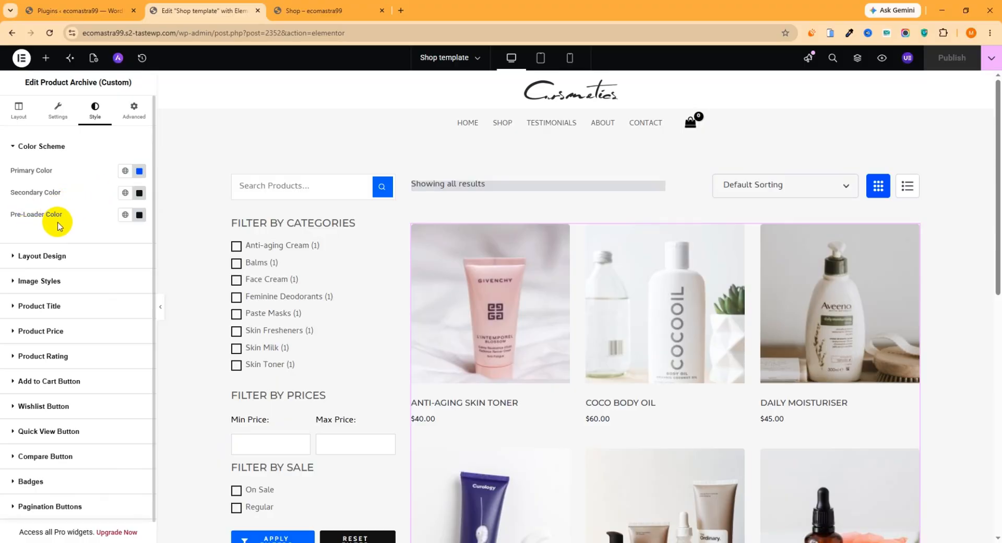
left_click(32, 282)
scroll(76, 381, "down", 5)
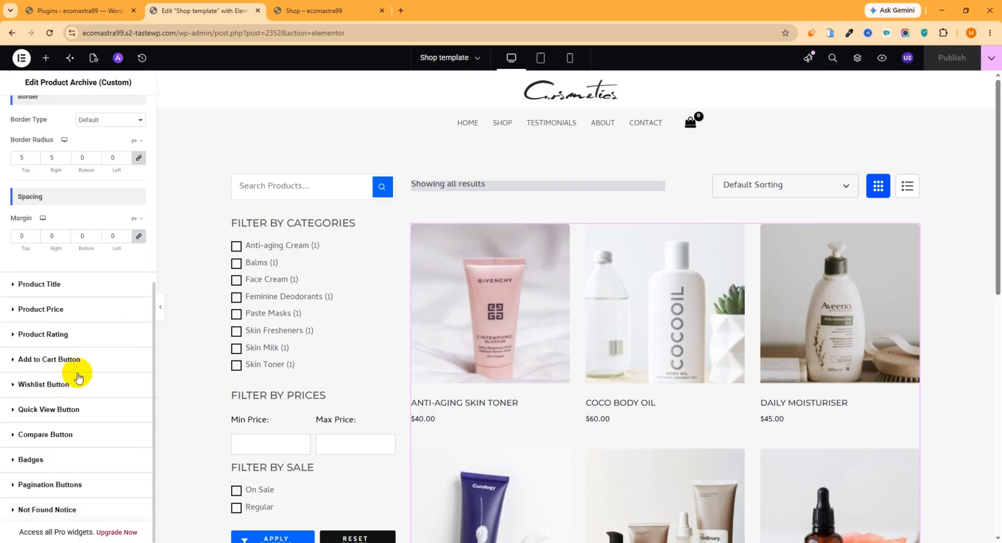
left_click(49, 434)
left_click(46, 347)
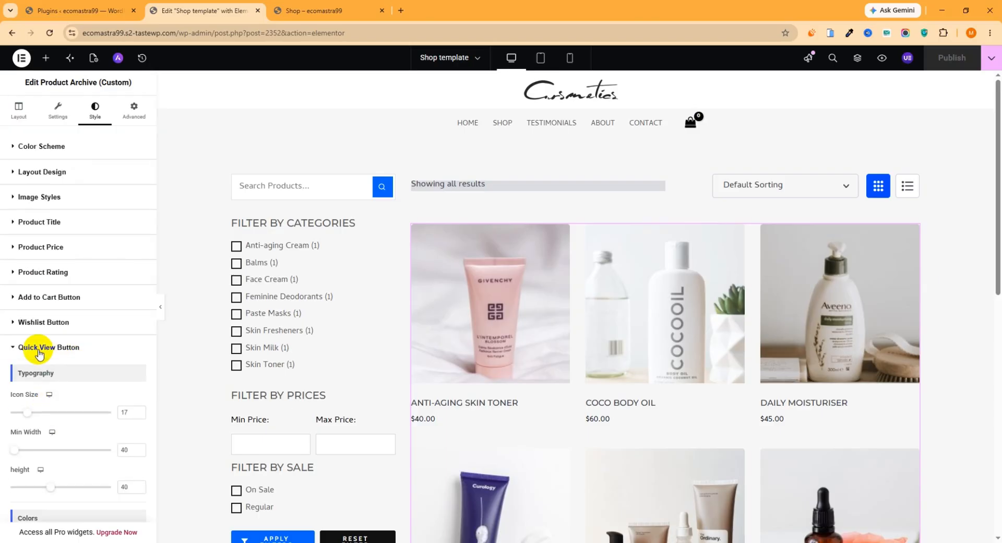